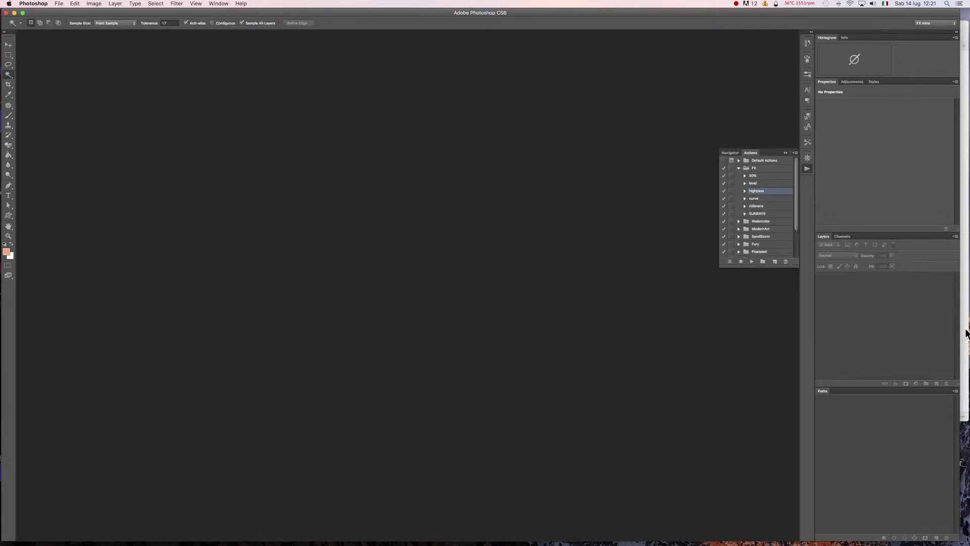
# Step: Open the portrait jpg from its Finder folder in Photoshop CS6 with Open With
pyautogui.click(965, 331)
pyautogui.rightClick(583, 106)
pyautogui.moveTo(602, 116)
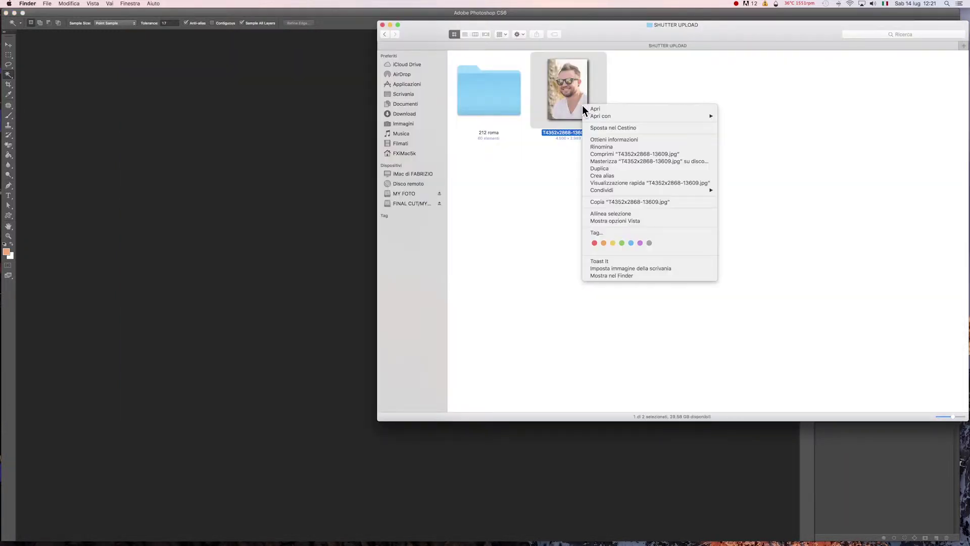
pyautogui.click(761, 137)
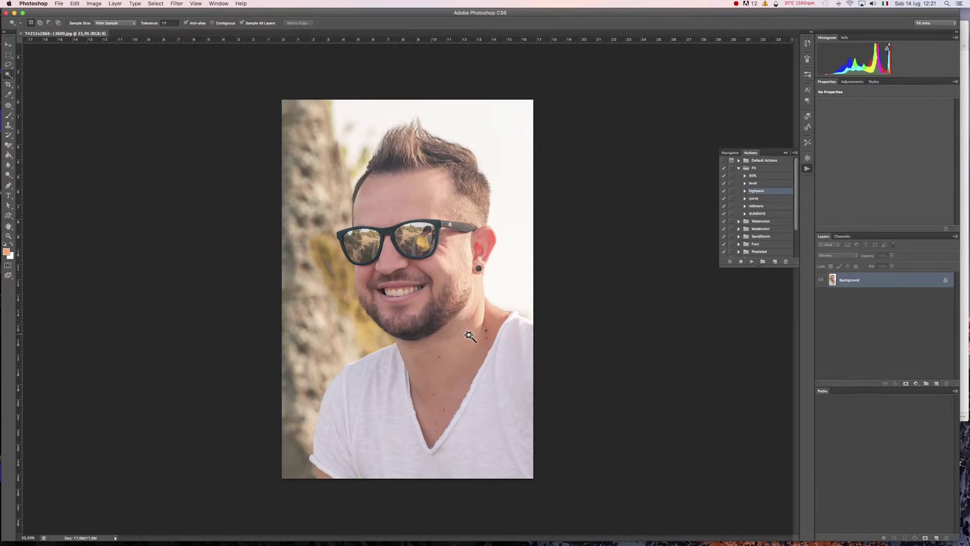
# Step: Apply a Lens Flare centred at the photo's top-right with brightness 181
pyautogui.press('b')
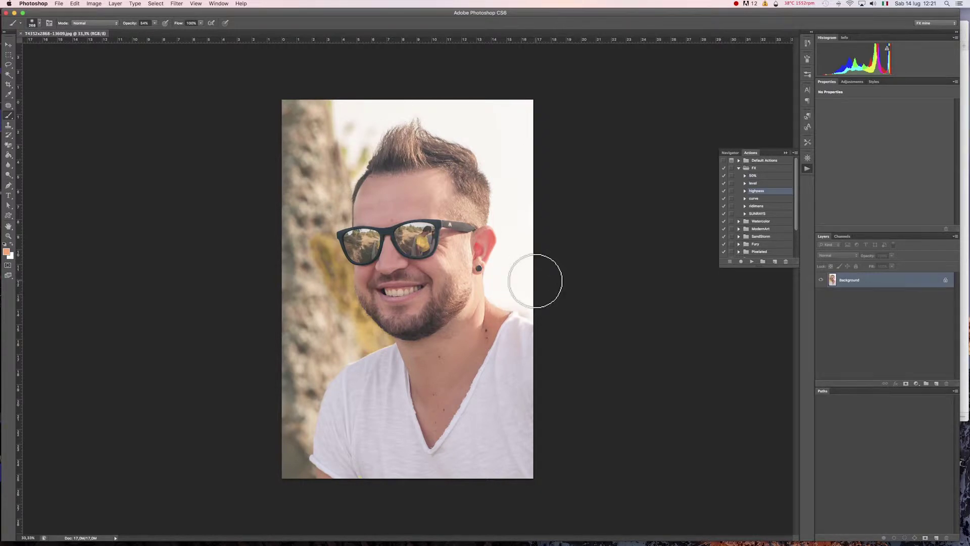
pyautogui.click(9, 45)
pyautogui.click(174, 4)
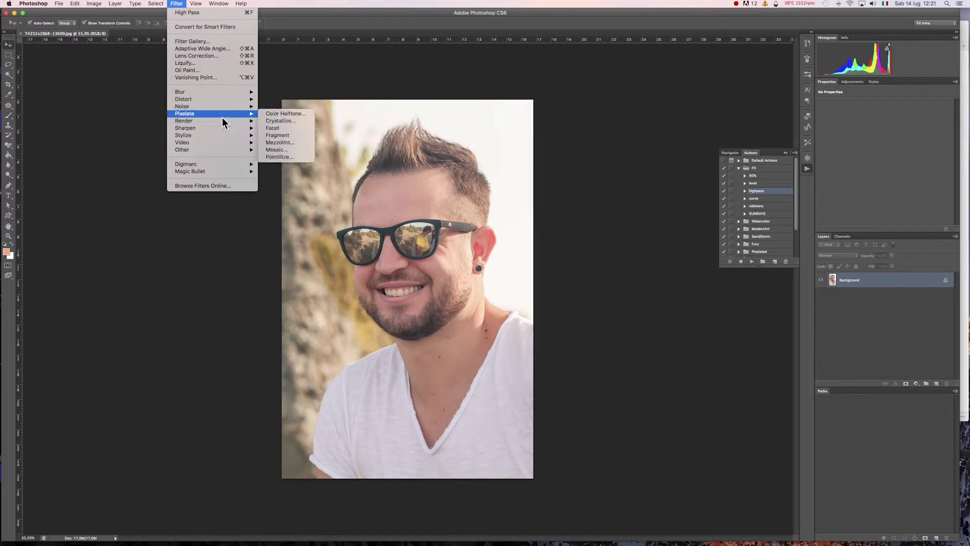
pyautogui.click(289, 144)
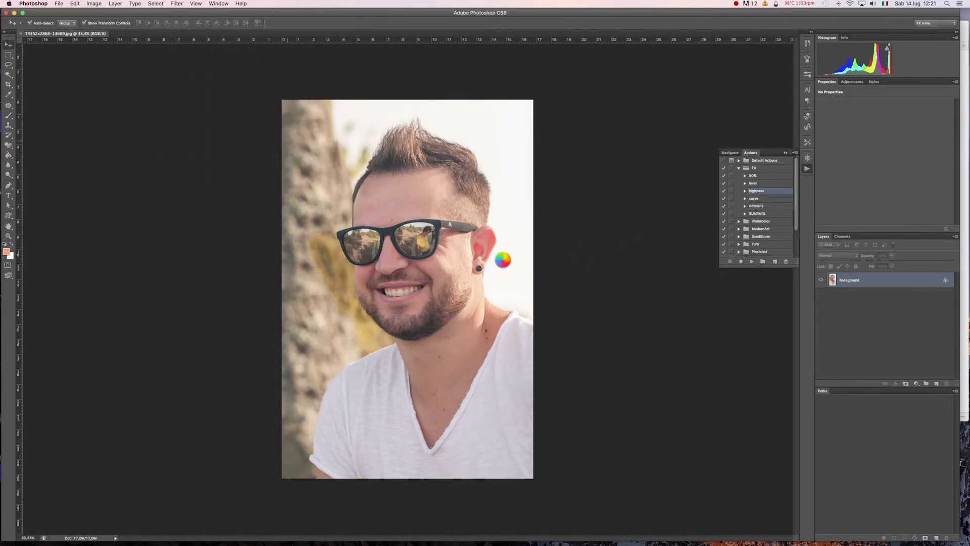
pyautogui.moveTo(350, 225); pyautogui.dragTo(378, 203)
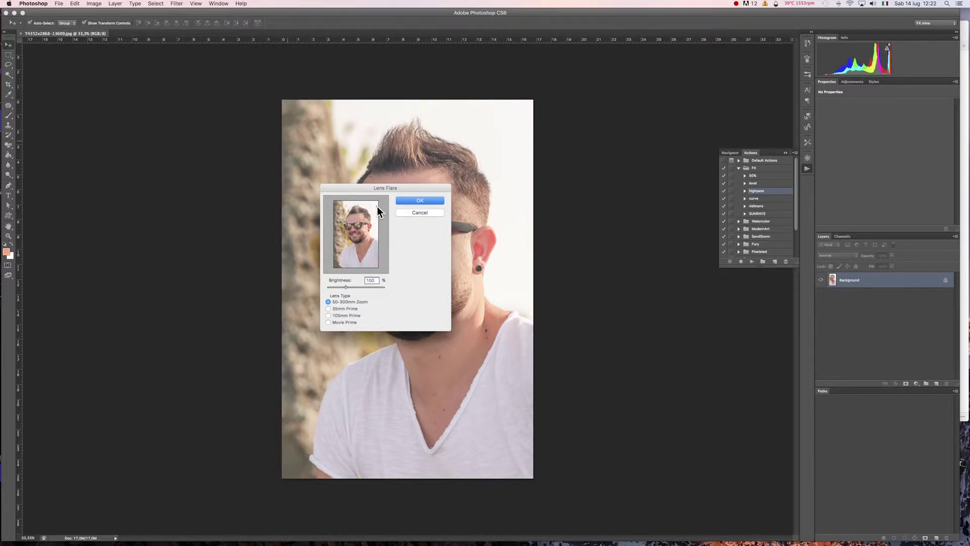
pyautogui.moveTo(345, 286); pyautogui.dragTo(361, 286)
pyautogui.click(433, 207)
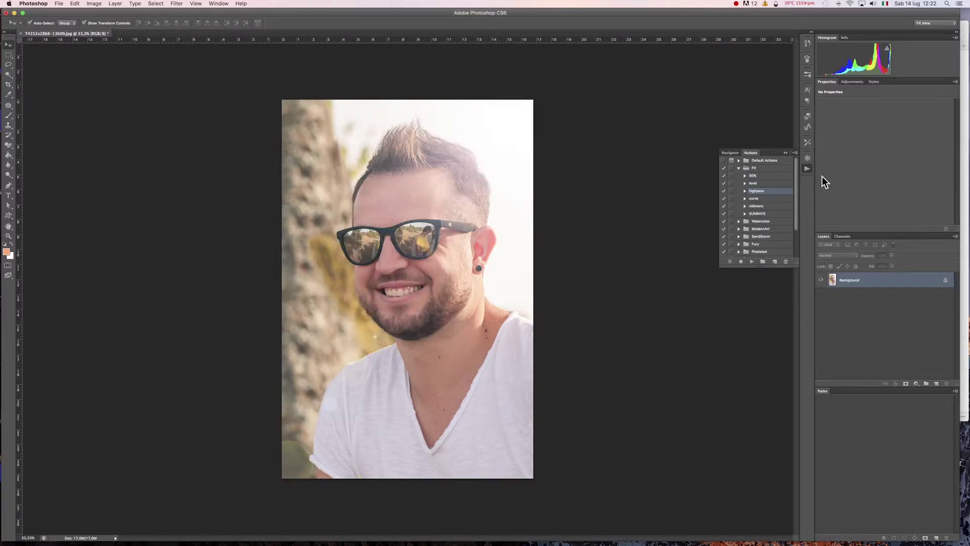
# Step: Compare before and after the flare in History, then revert to the original Open state
pyautogui.click(808, 44)
pyautogui.click(751, 61)
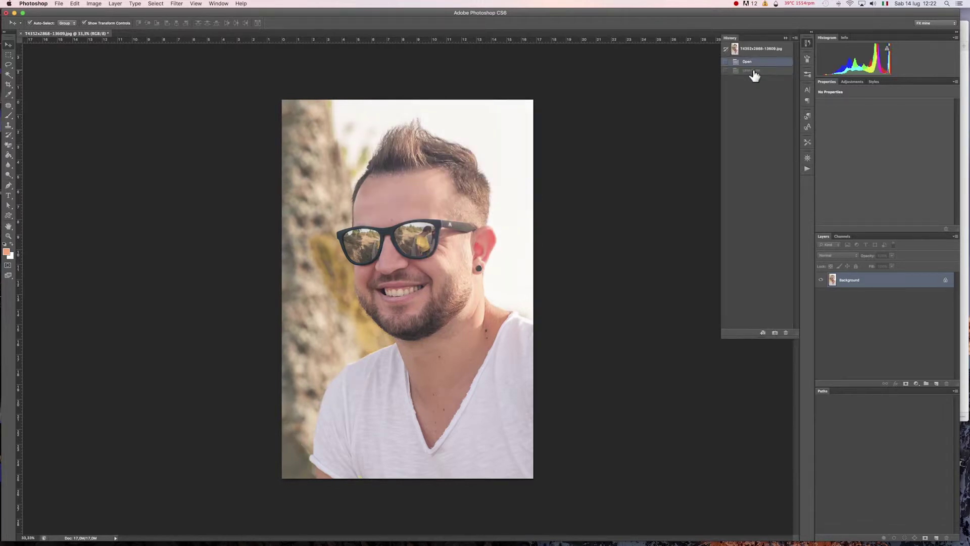
pyautogui.click(753, 64)
pyautogui.click(752, 69)
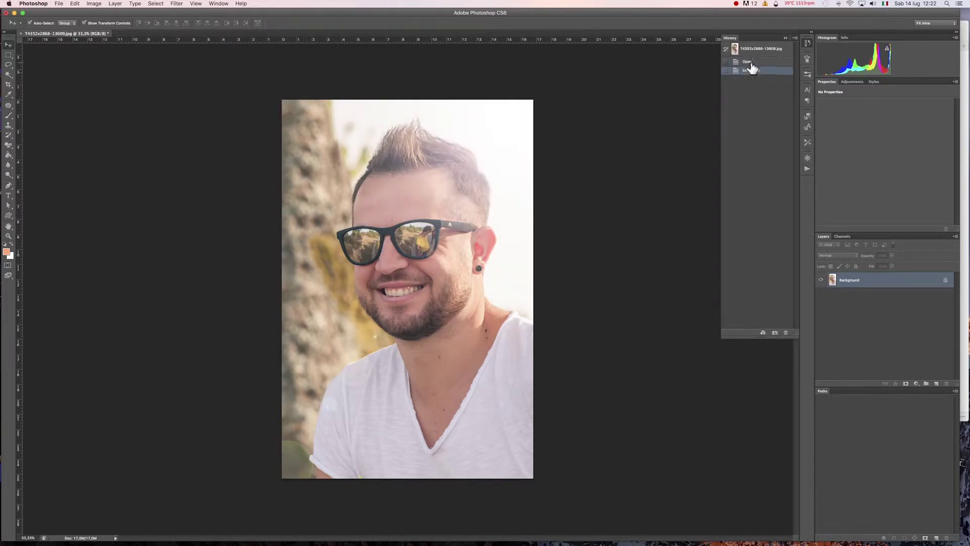
pyautogui.click(750, 62)
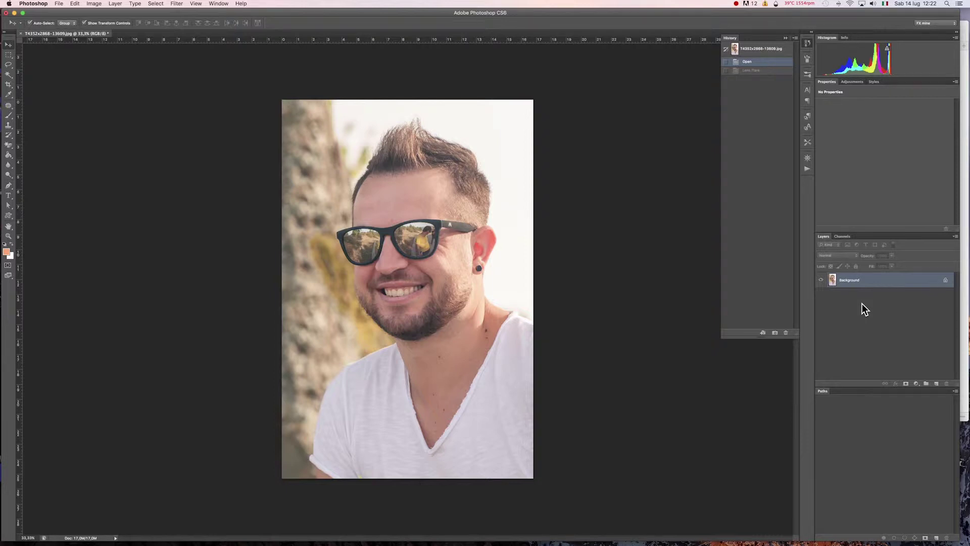
# Step: Add a Levels adjustment layer with RGB midtone 2,37 and black output level 33
pyautogui.click(915, 384)
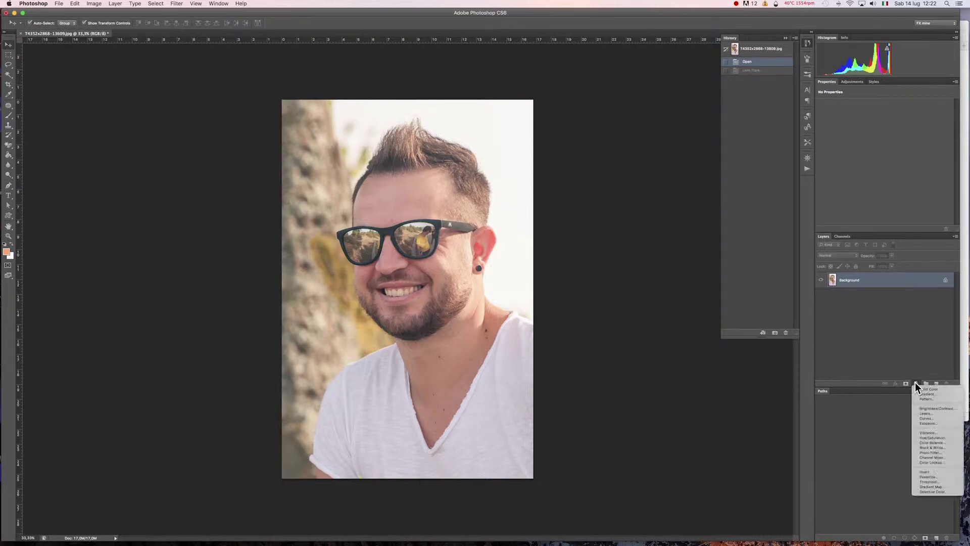
pyautogui.click(933, 413)
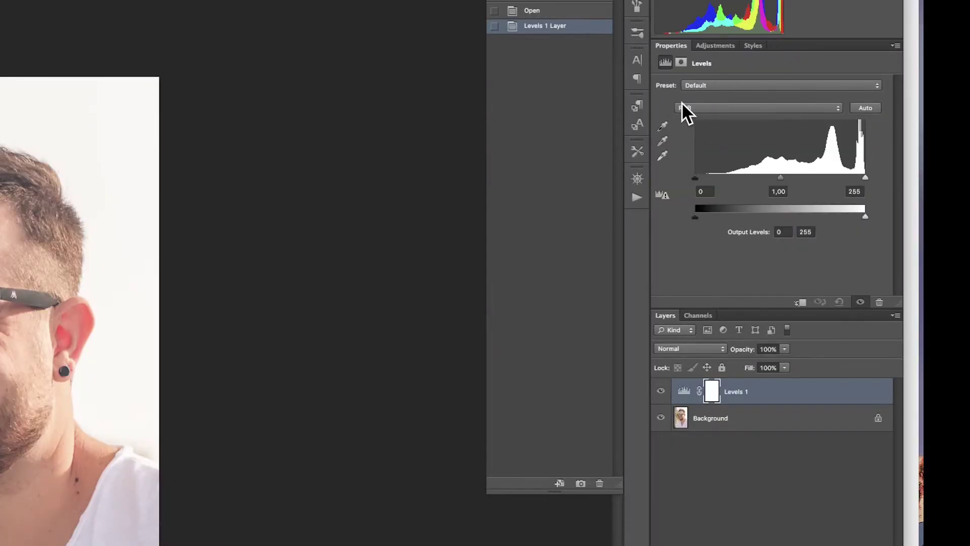
pyautogui.click(839, 108)
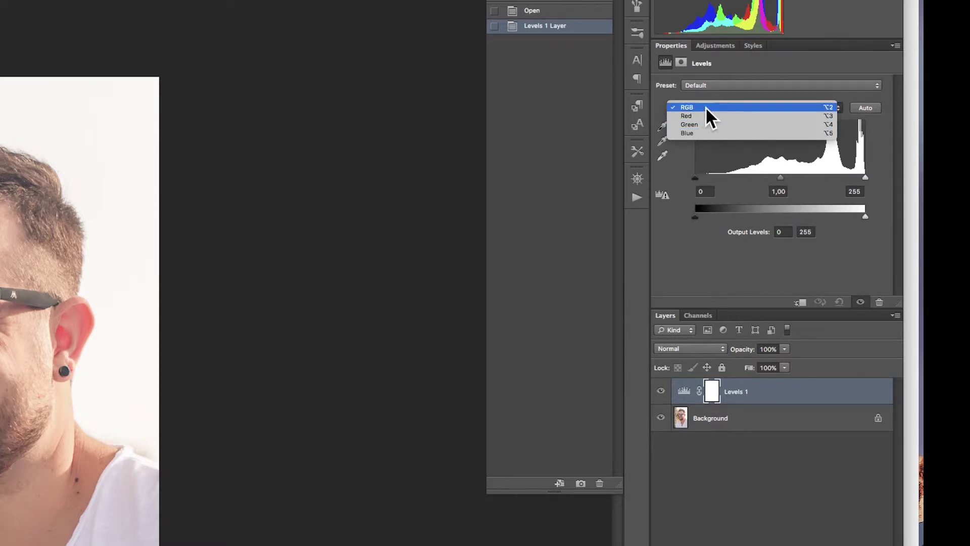
pyautogui.click(680, 253)
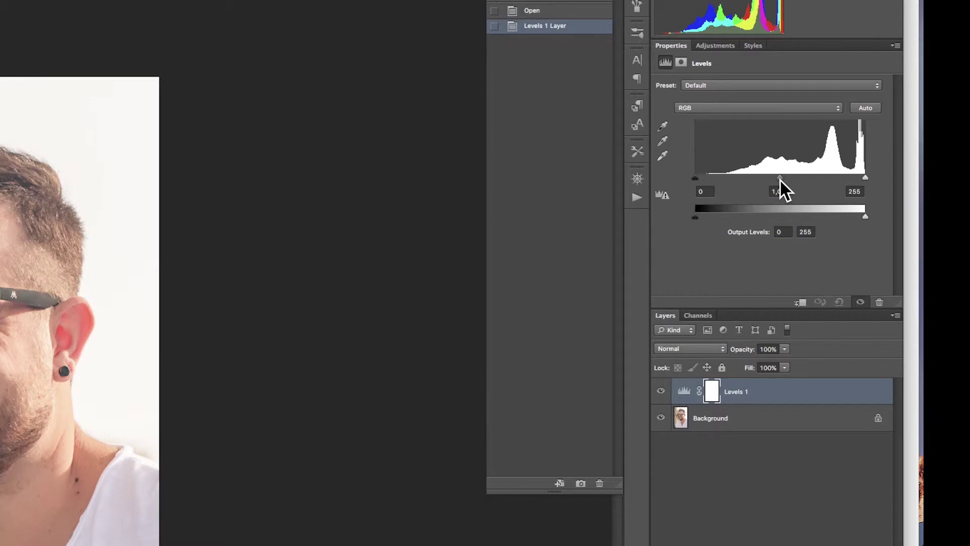
pyautogui.moveTo(781, 179); pyautogui.dragTo(733, 179)
pyautogui.click(778, 191)
pyautogui.write('2,37')
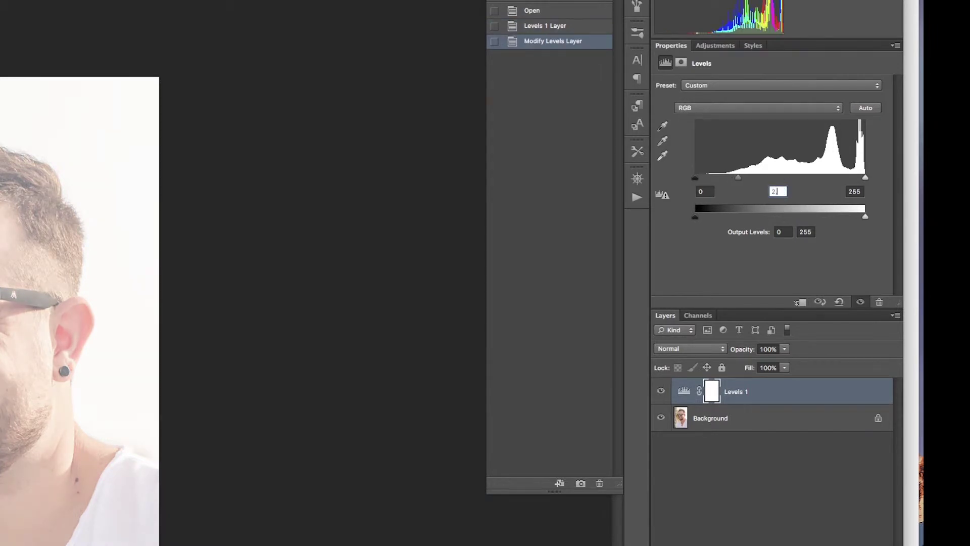
pyautogui.press('Return')
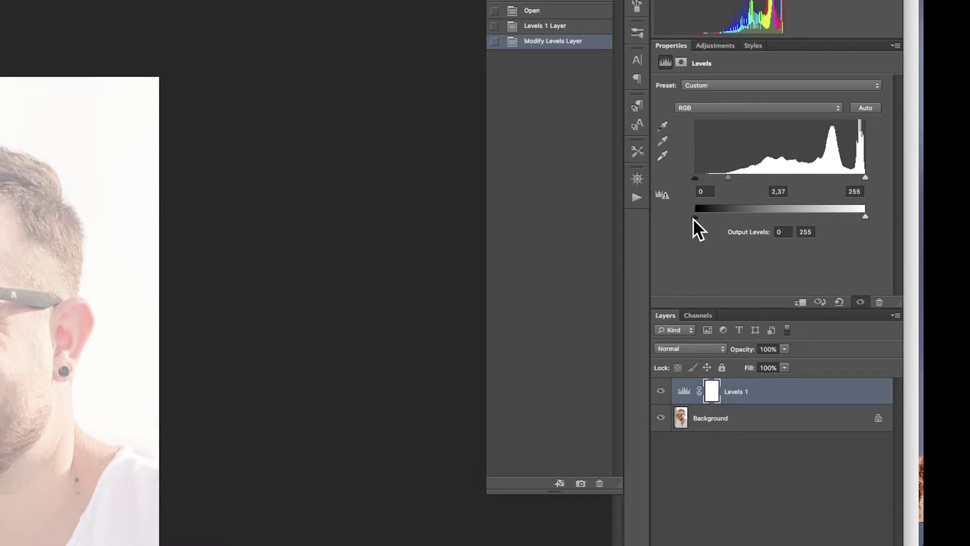
pyautogui.moveTo(697, 220); pyautogui.dragTo(708, 224)
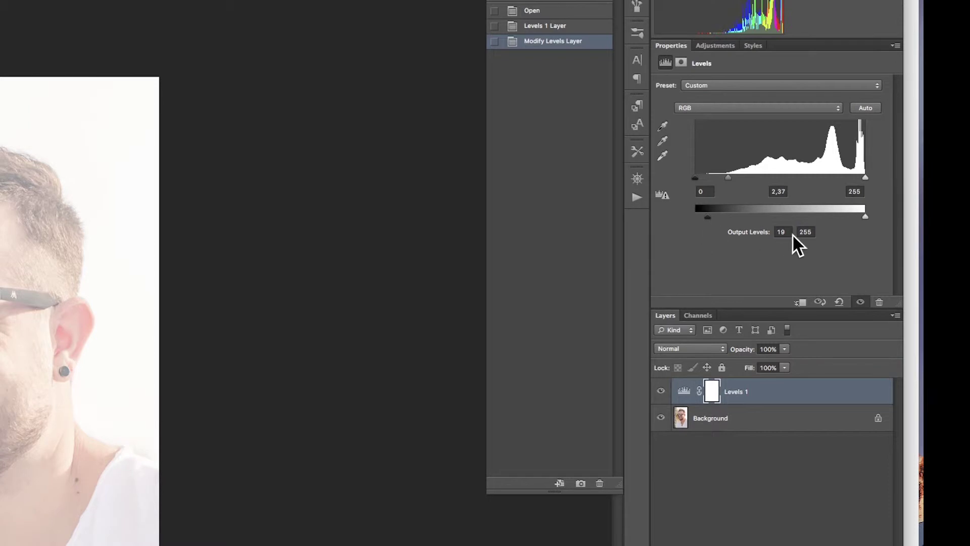
pyautogui.write('33')
pyautogui.press('Return')
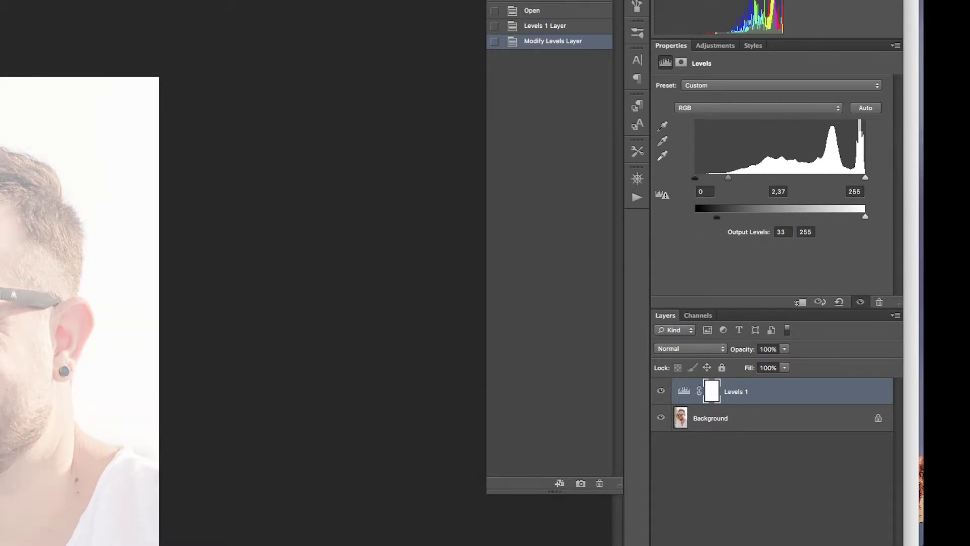
# Step: Set the Levels Red channel midtone to 1,59 and raise its black output level
pyautogui.click(829, 108)
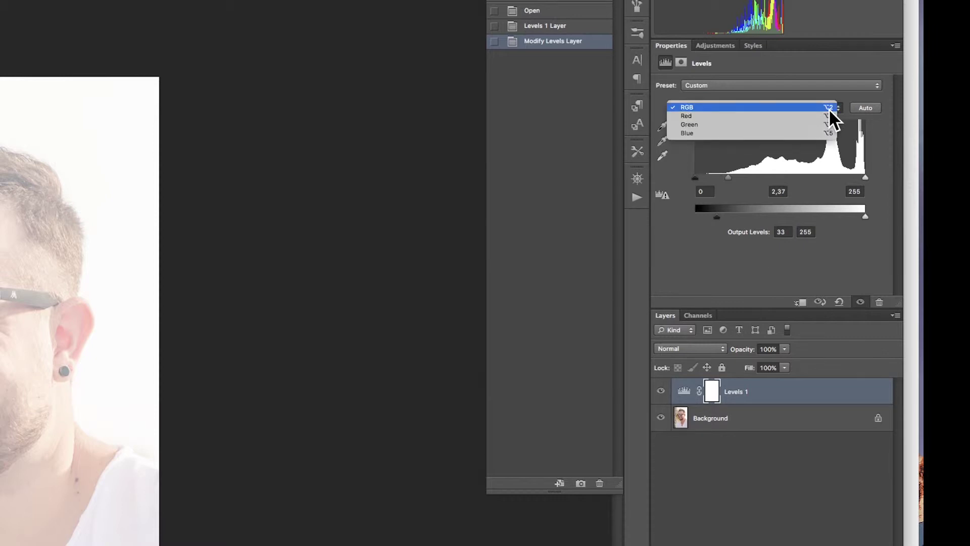
pyautogui.click(713, 117)
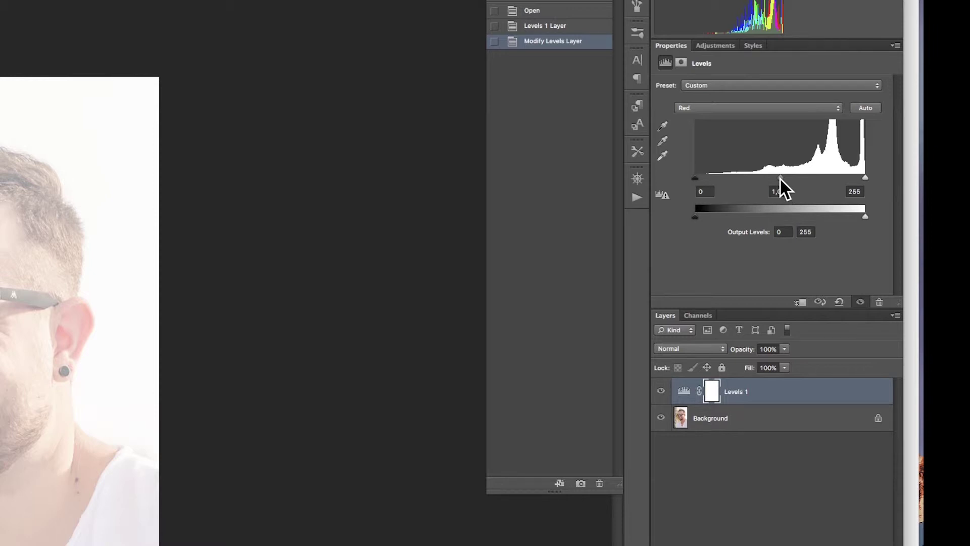
pyautogui.click(779, 191)
pyautogui.write('1,59')
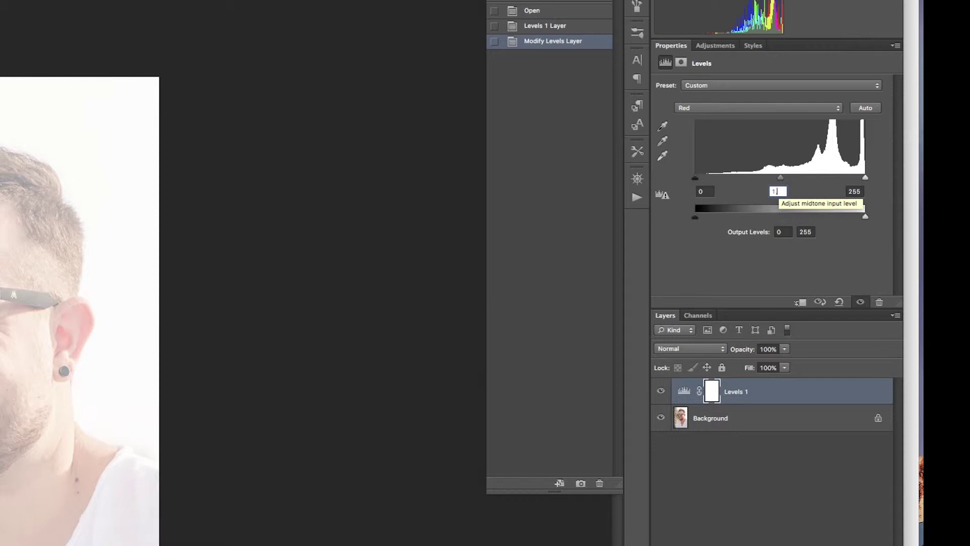
pyautogui.press('Return')
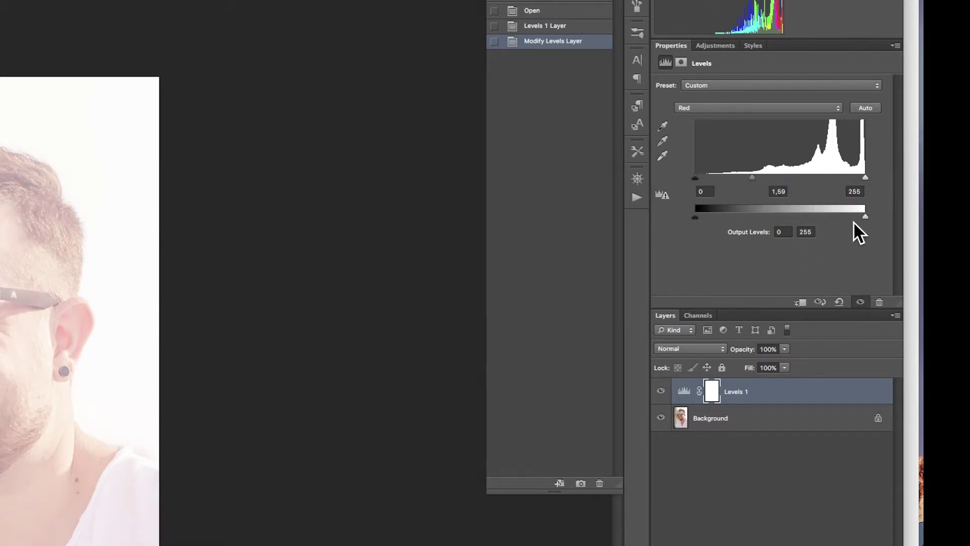
pyautogui.moveTo(700, 217)
pyautogui.mouseDown()
pyautogui.moveTo(762, 252)
pyautogui.moveTo(752, 256)
pyautogui.mouseUp()
# Step: Set the Green channel midtone to 0,84 and lower its white output level
pyautogui.click(786, 108)
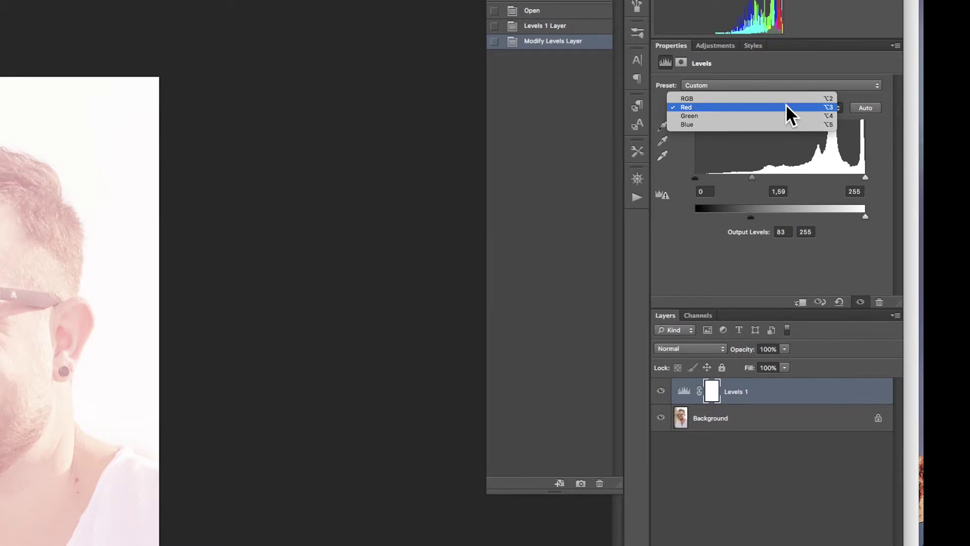
pyautogui.click(770, 115)
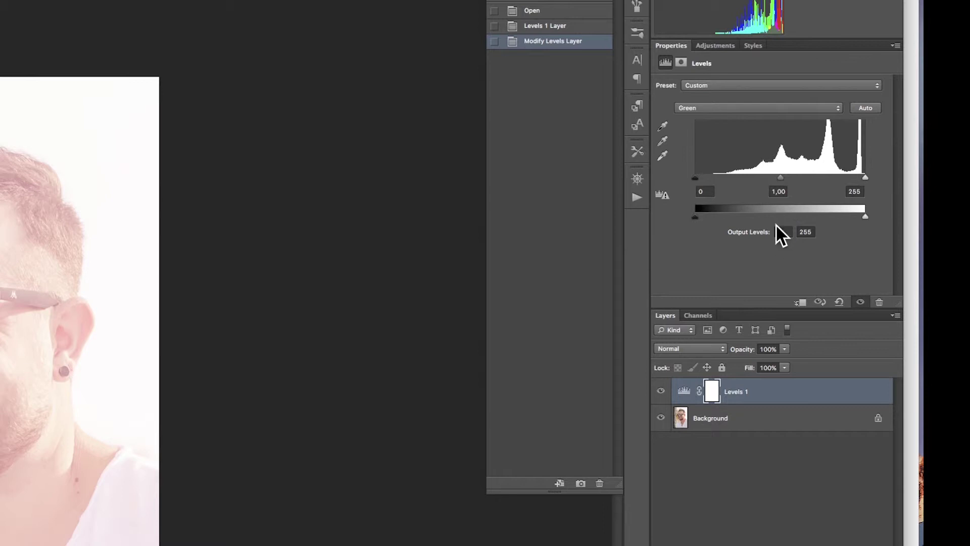
pyautogui.click(780, 191)
pyautogui.write('0')
pyautogui.write(',84')
pyautogui.press('Return')
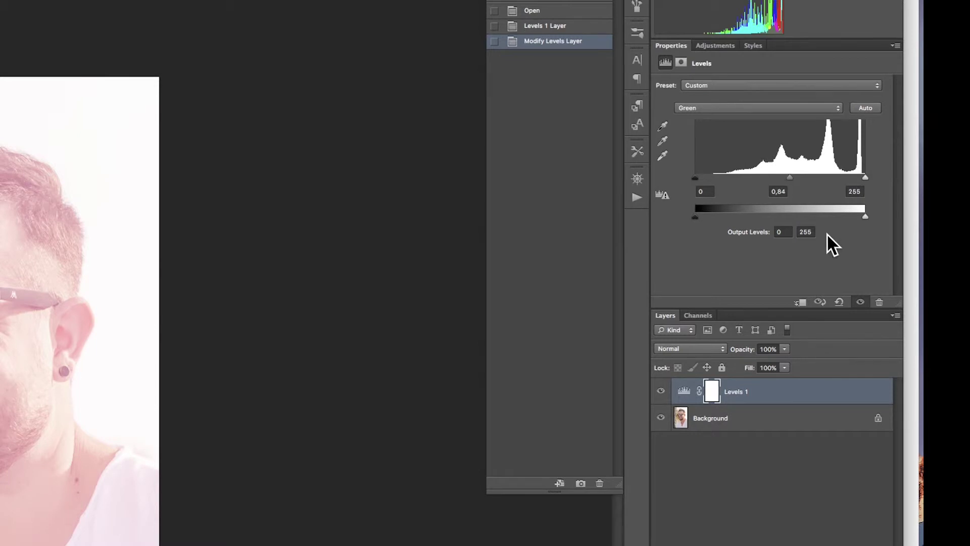
pyautogui.moveTo(865, 218); pyautogui.dragTo(843, 251)
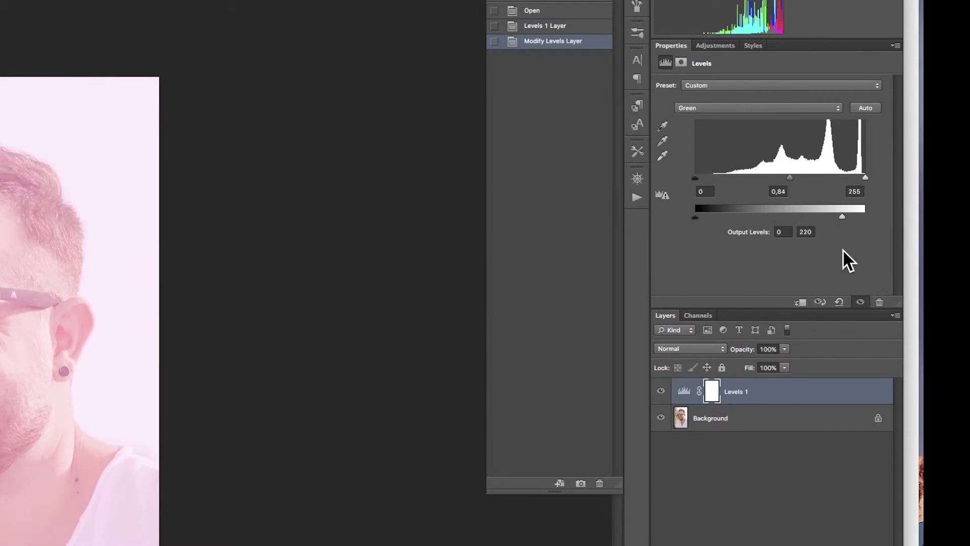
# Step: Set the Blue channel midtone to 0,52 and its highlight output level to 134
pyautogui.click(773, 108)
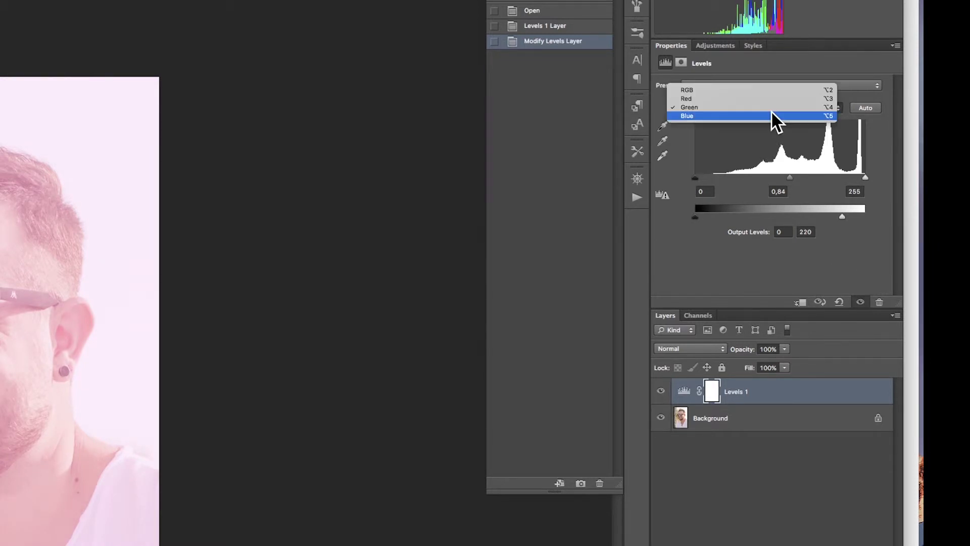
pyautogui.click(733, 116)
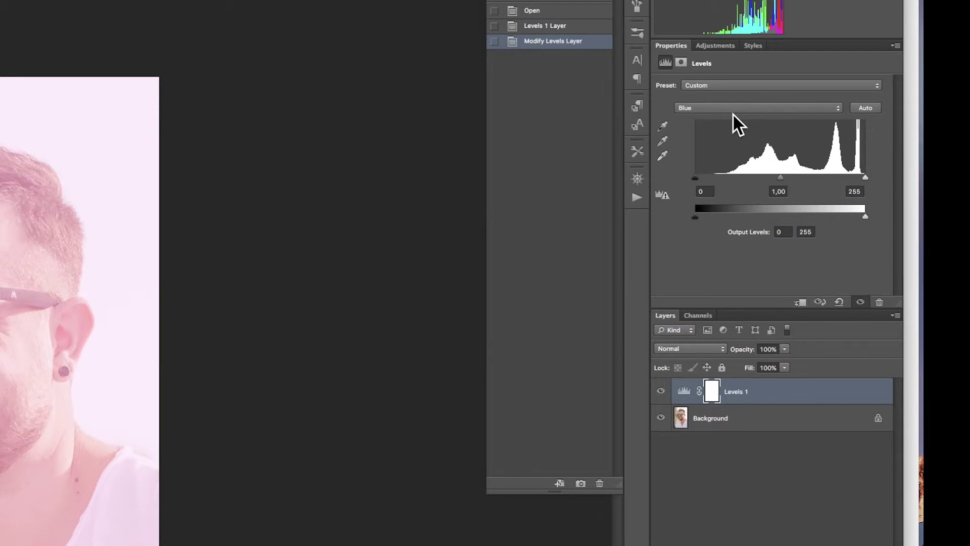
pyautogui.click(778, 192)
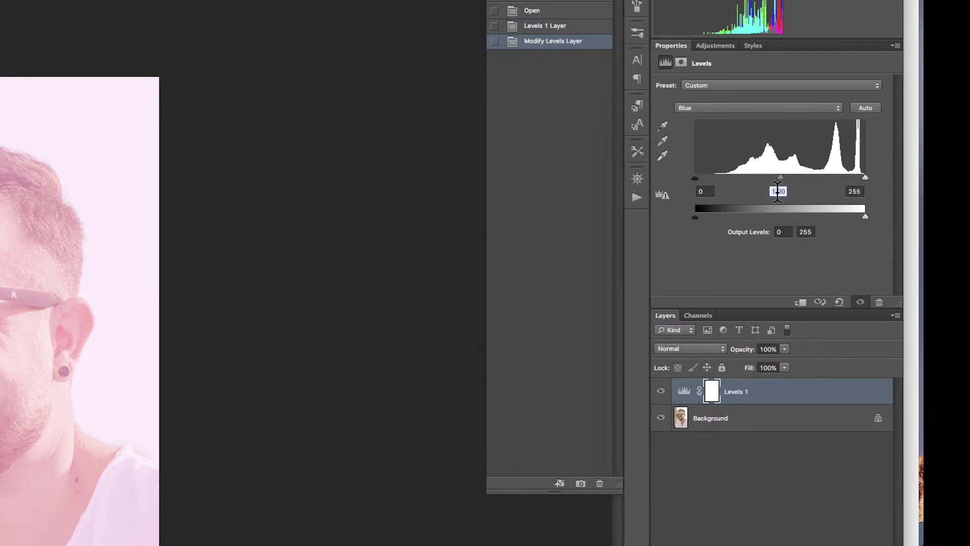
pyautogui.write('0,52')
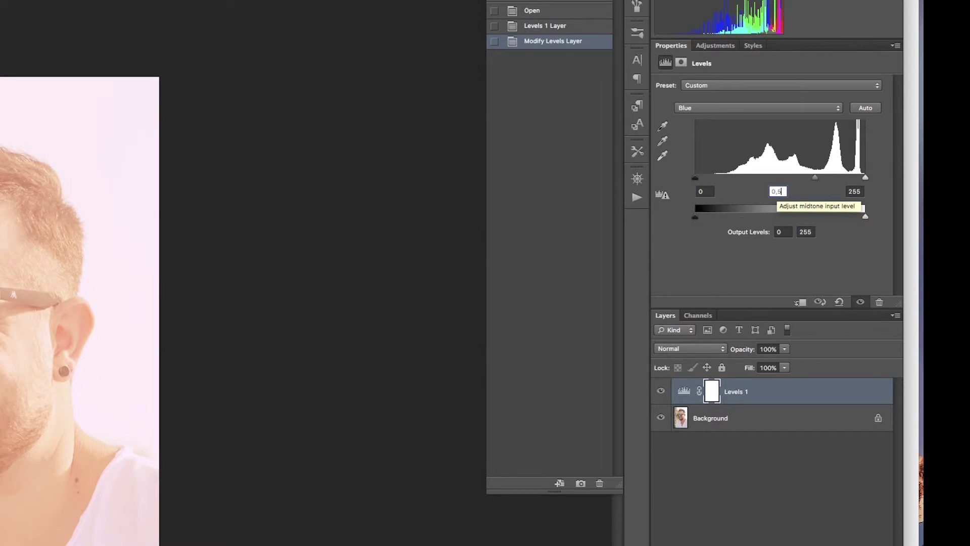
pyautogui.press('Return')
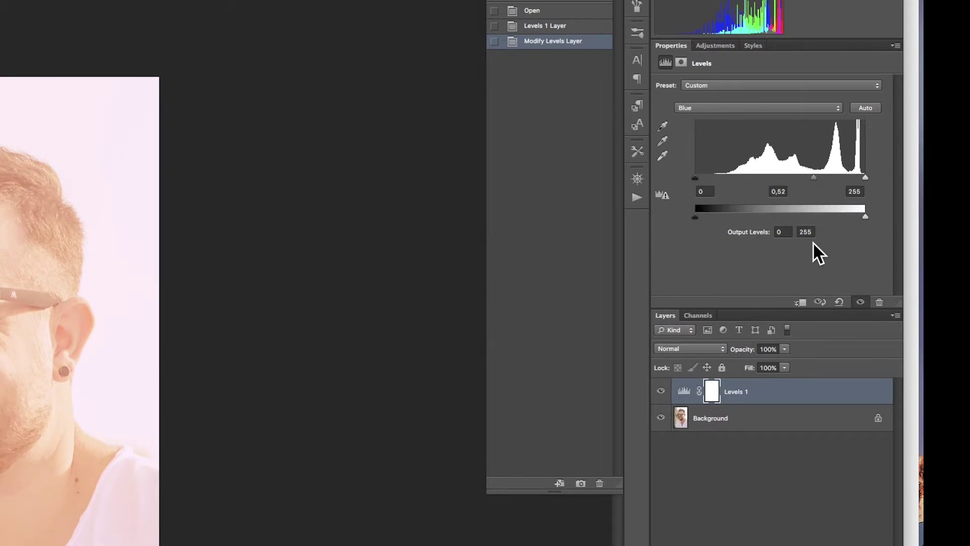
pyautogui.click(806, 231)
pyautogui.write('134')
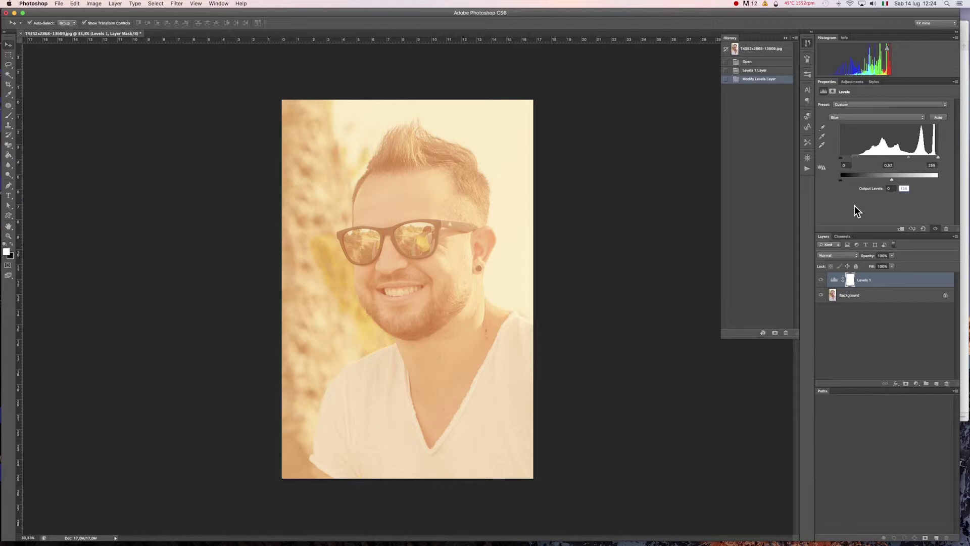
# Step: Invert the Levels 1 mask and set up a large brush at 50% opacity
pyautogui.click(850, 281)
pyautogui.hotkey('ctrl', 'i')
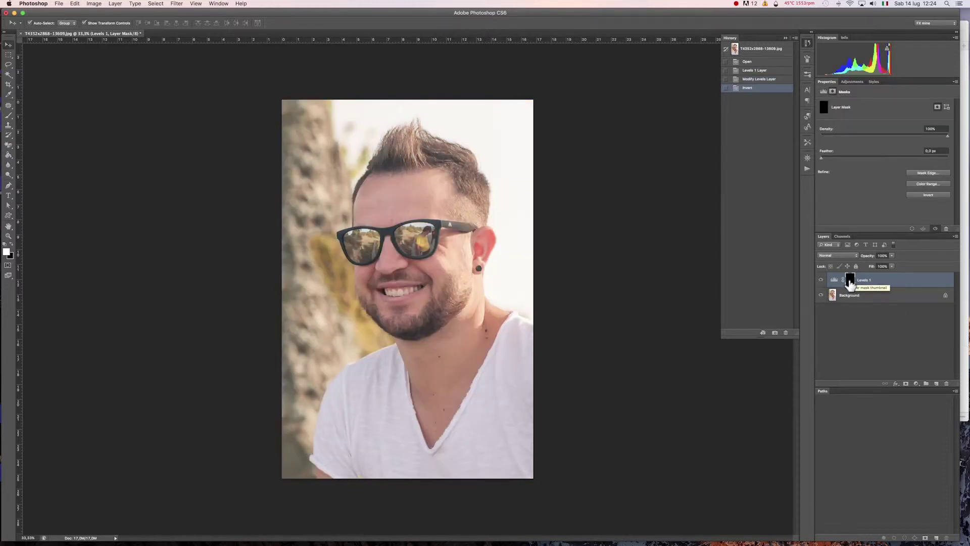
pyautogui.press('b')
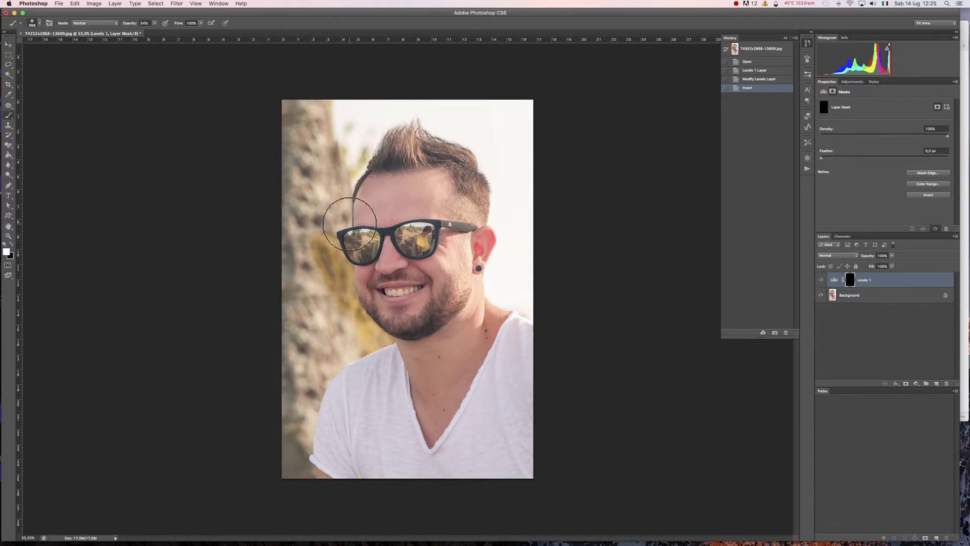
pyautogui.moveTo(411, 239)
pyautogui.mouseDown()
pyautogui.moveTo(445, 223)
pyautogui.moveTo(420, 235)
pyautogui.moveTo(436, 194)
pyautogui.mouseUp()
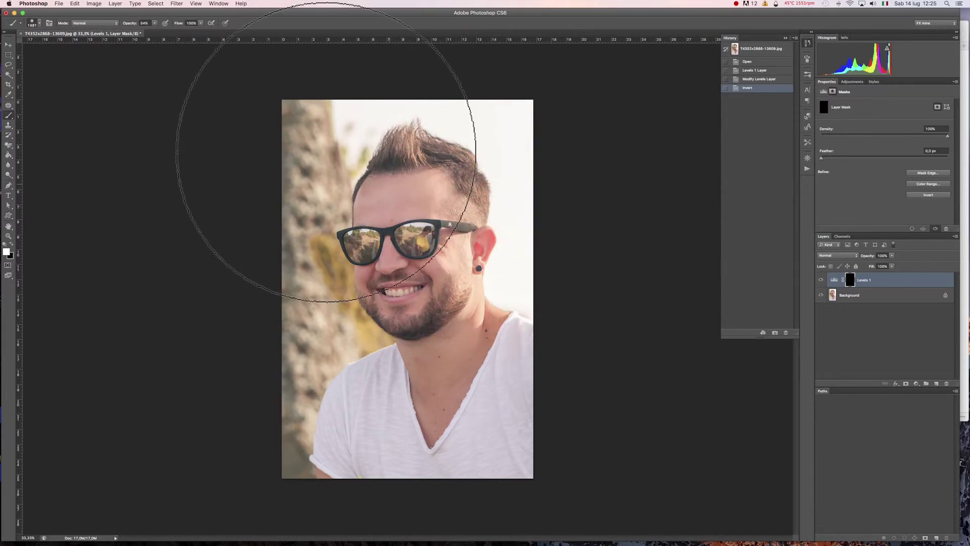
pyautogui.moveTo(130, 27); pyautogui.dragTo(128, 27)
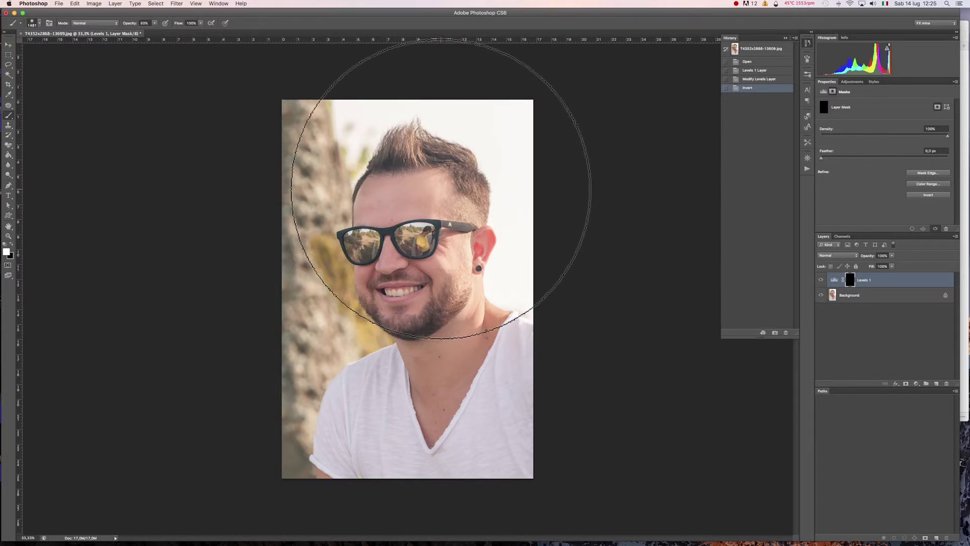
# Step: Paint the warm tone back over the face, neck and chest on the mask
pyautogui.click(435, 185)
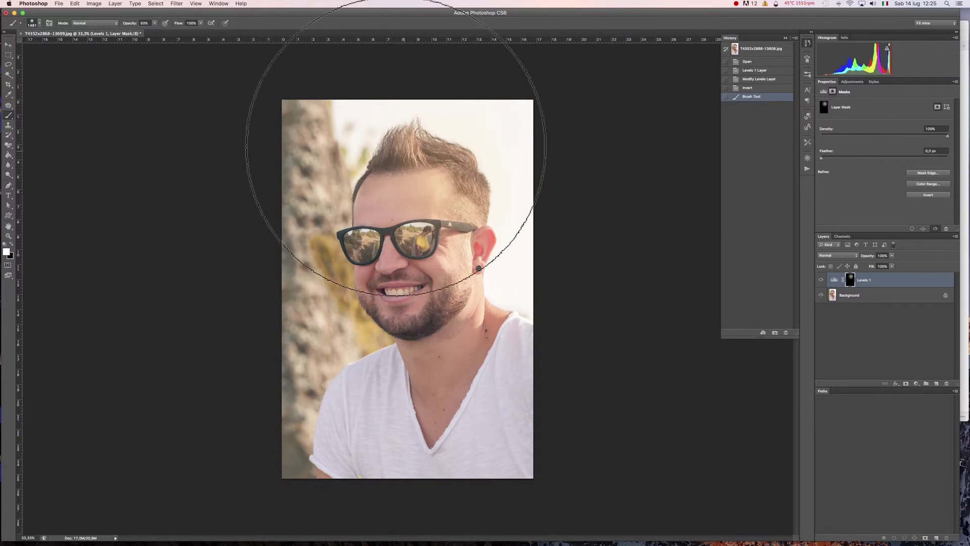
pyautogui.click(394, 151)
pyautogui.click(484, 291)
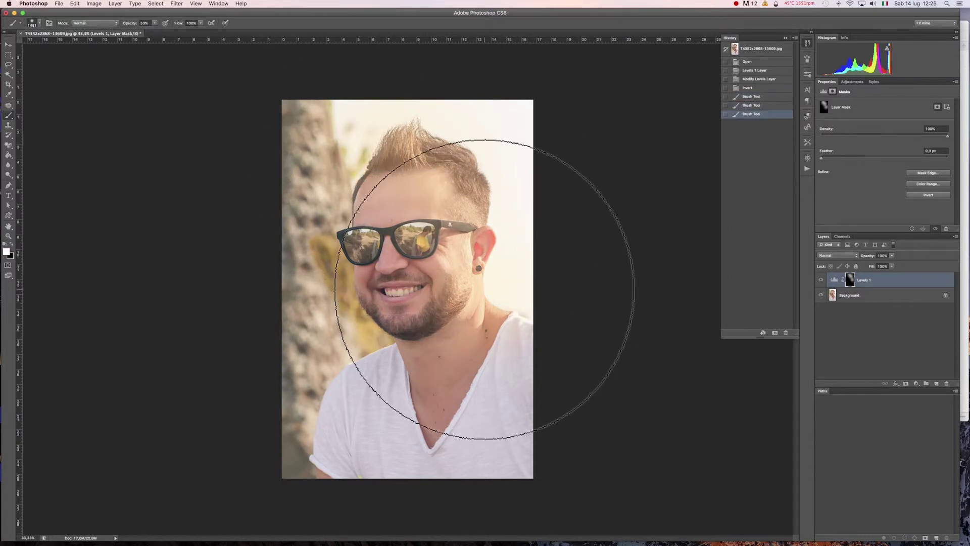
pyautogui.click(505, 373)
pyautogui.press('v')
pyautogui.click(861, 337)
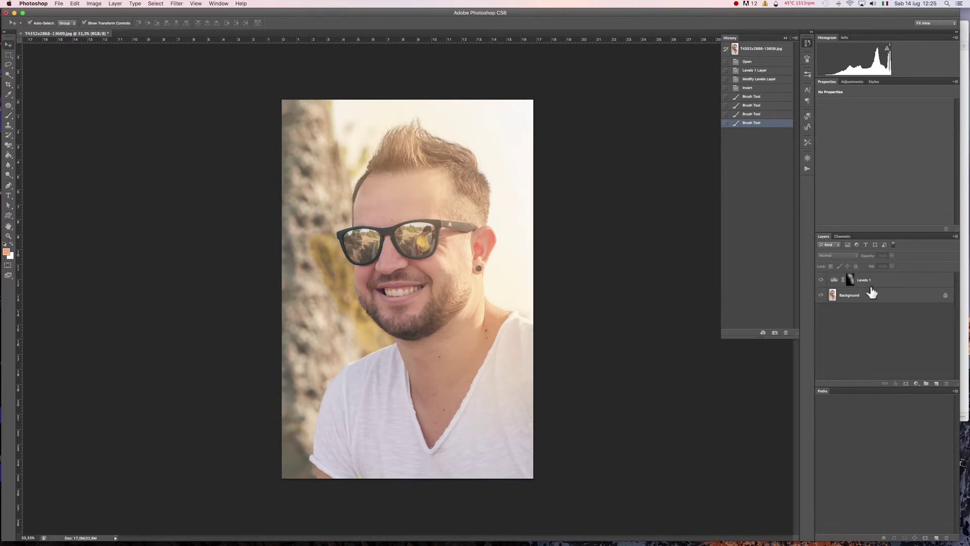
# Step: Apply Shadows/Highlights to the Background layer with the shadows amount around 34%
pyautogui.click(859, 296)
pyautogui.click(94, 4)
pyautogui.moveTo(107, 27)
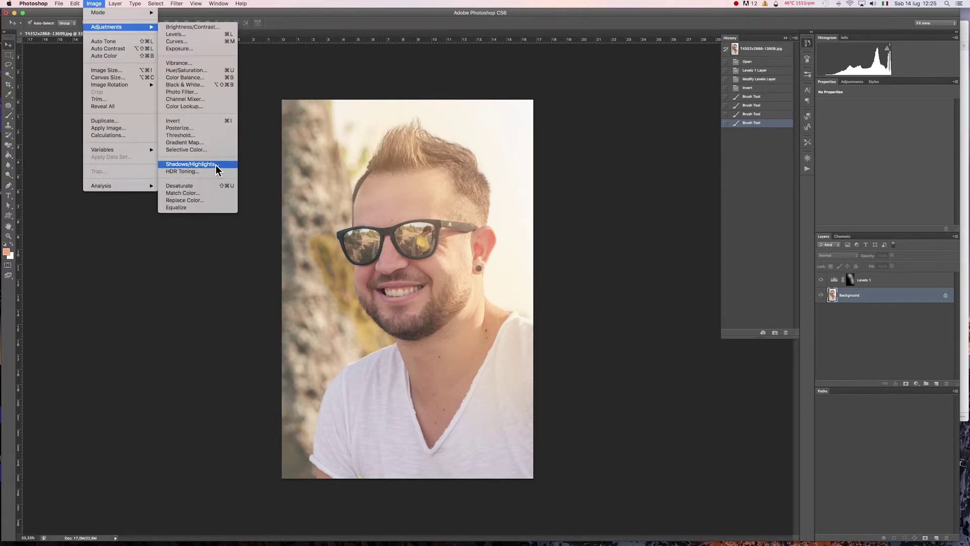
pyautogui.click(217, 169)
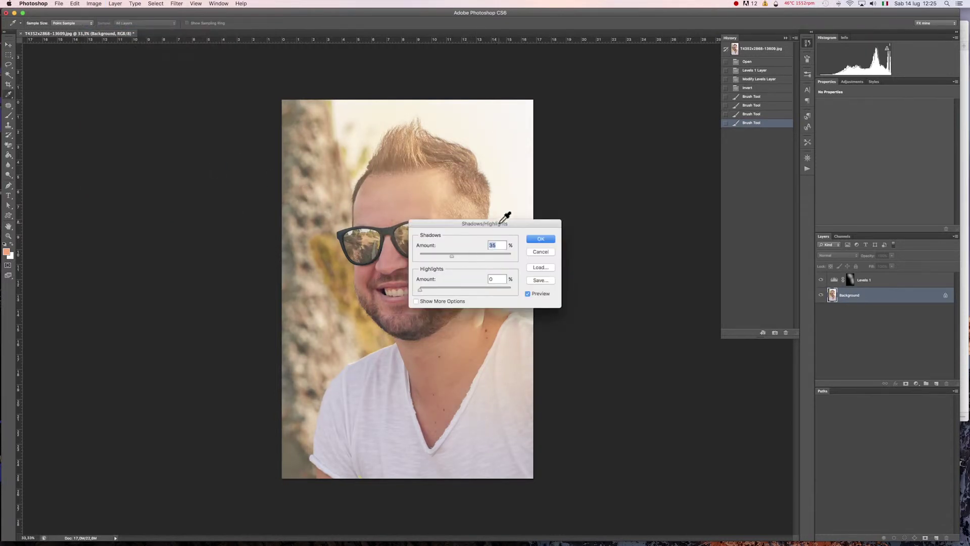
pyautogui.moveTo(456, 223); pyautogui.dragTo(576, 217)
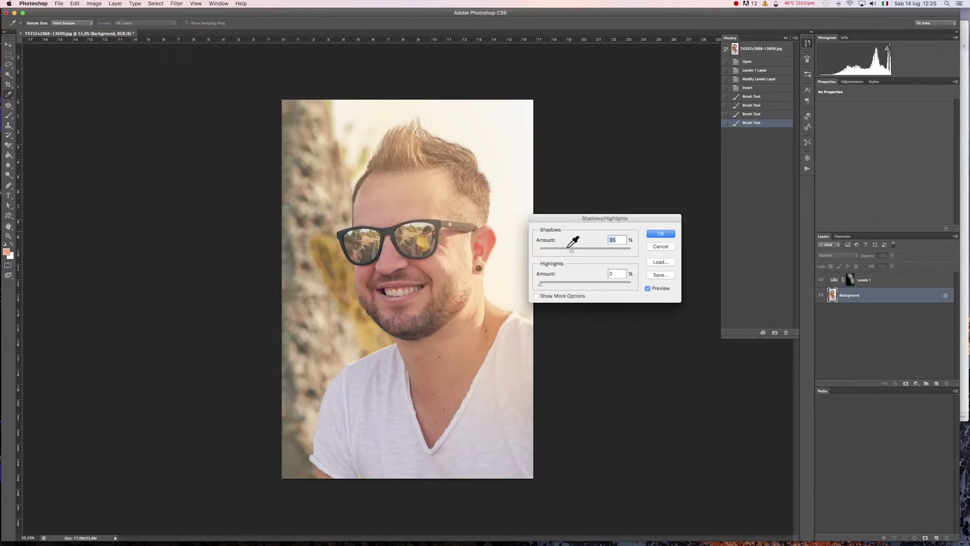
pyautogui.moveTo(574, 251)
pyautogui.mouseDown()
pyautogui.moveTo(547, 254)
pyautogui.moveTo(586, 286)
pyautogui.moveTo(543, 285)
pyautogui.mouseUp()
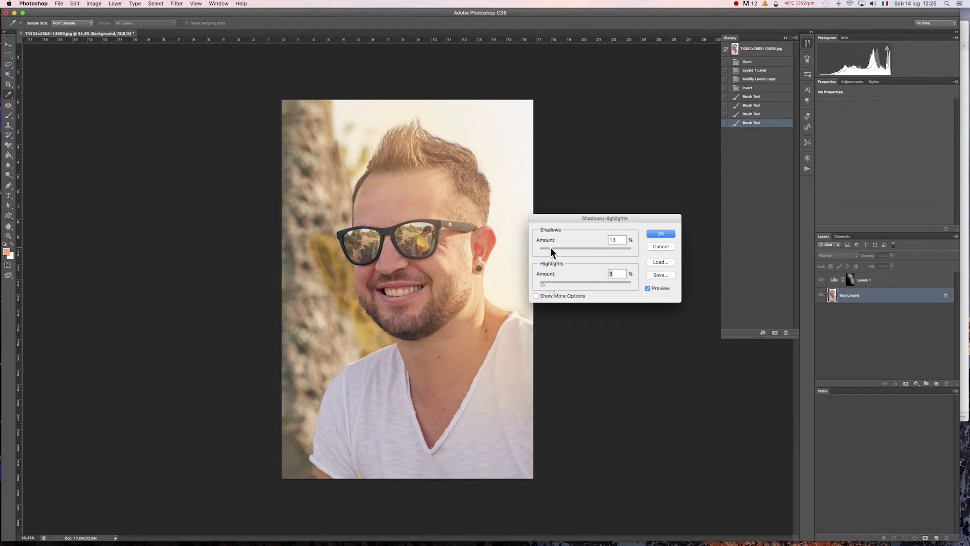
pyautogui.moveTo(556, 251)
pyautogui.mouseDown()
pyautogui.moveTo(572, 253)
pyautogui.moveTo(553, 253)
pyautogui.mouseUp()
pyautogui.click(663, 234)
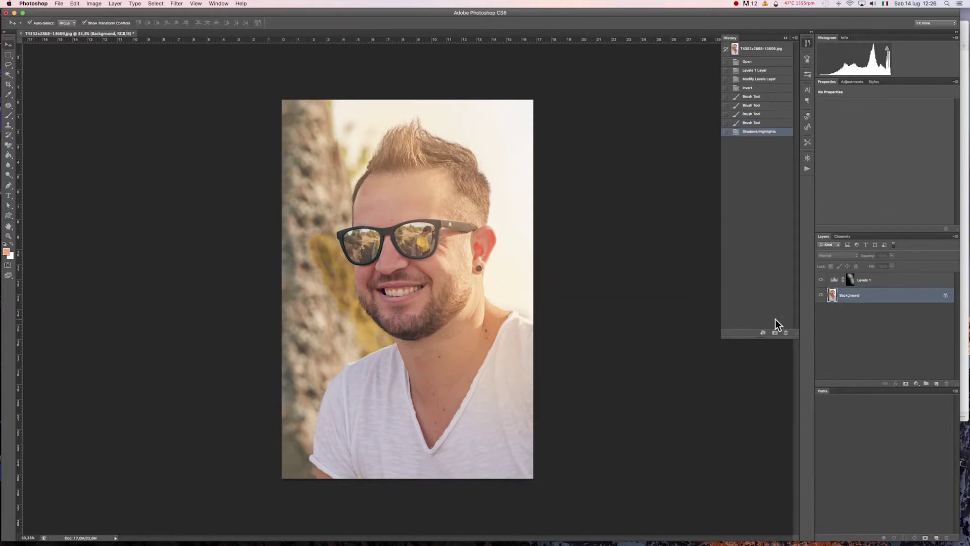
# Step: Add a Levels 2 adjustment layer above Levels 1, adjusting RGB midtones and lifting output blacks
pyautogui.click(890, 279)
pyautogui.click(917, 383)
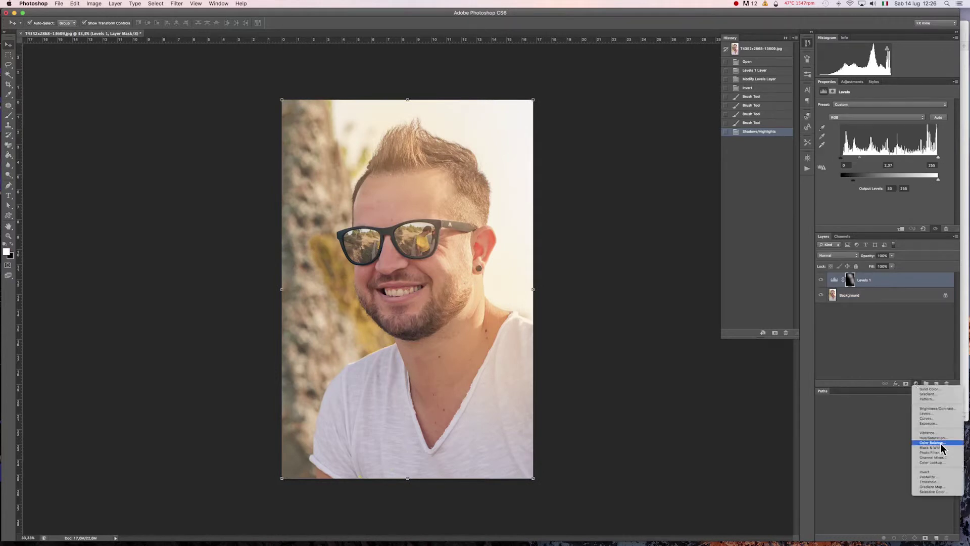
pyautogui.click(942, 414)
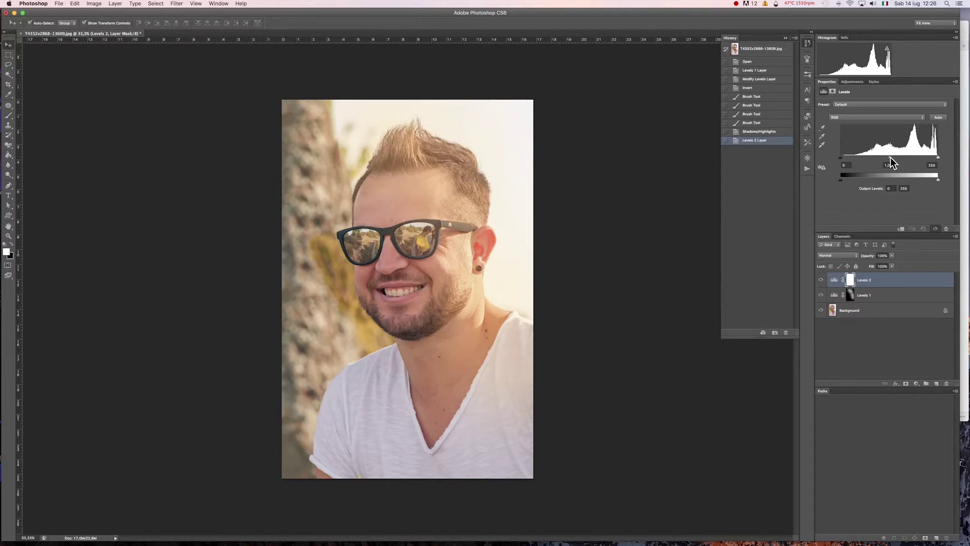
pyautogui.moveTo(889, 158); pyautogui.dragTo(884, 158)
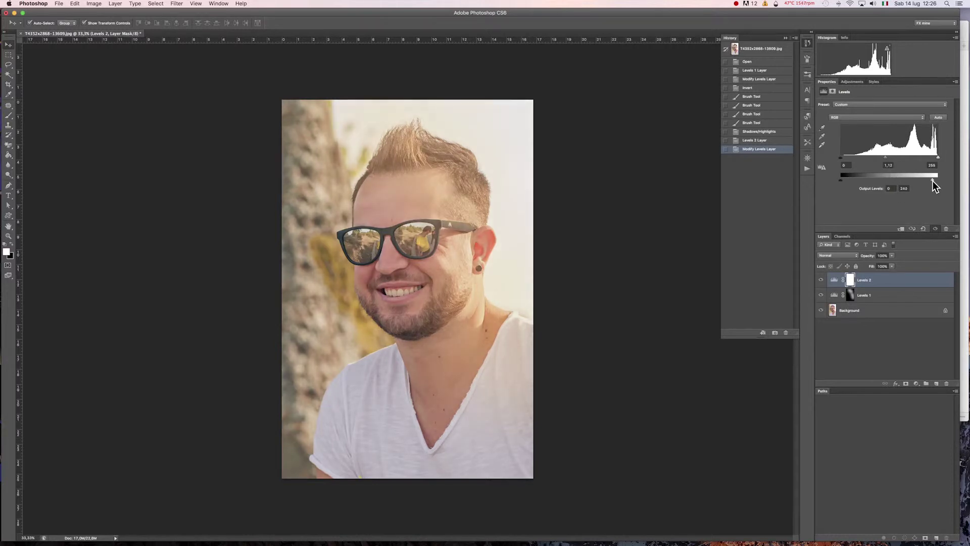
pyautogui.moveTo(844, 181); pyautogui.dragTo(853, 181)
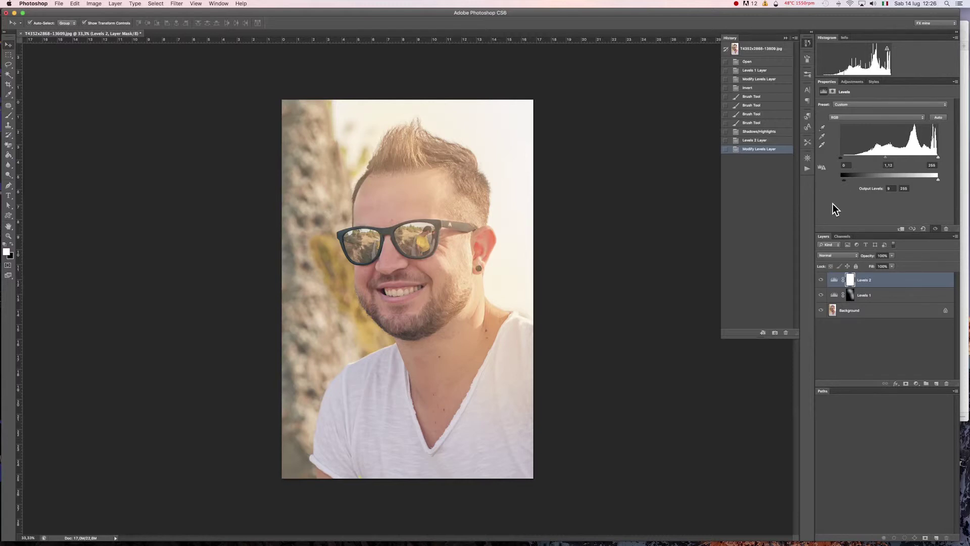
# Step: Set the Levels 2 Red channel to midtone 1.09 and output black 10, then compare
pyautogui.click(902, 116)
pyautogui.click(871, 121)
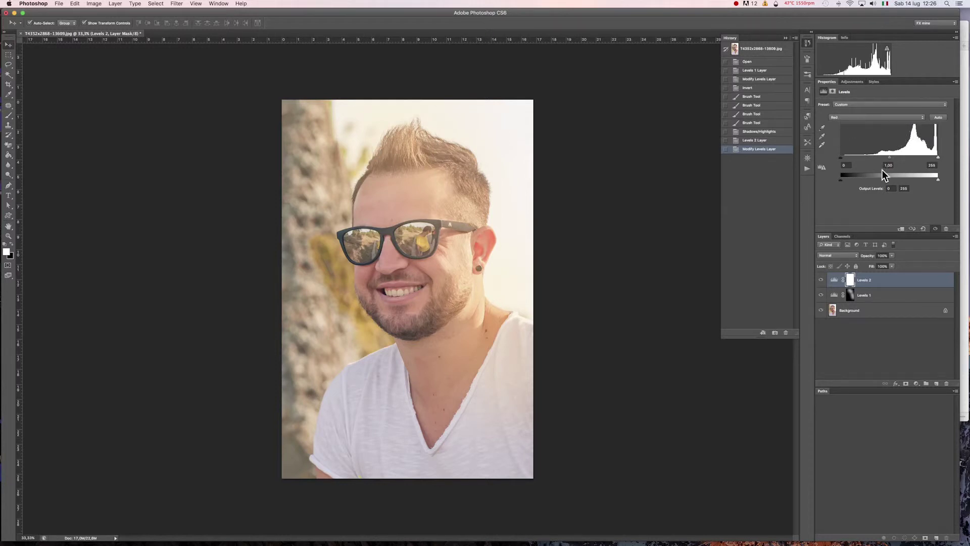
pyautogui.moveTo(888, 157); pyautogui.dragTo(884, 158)
pyautogui.moveTo(881, 159); pyautogui.dragTo(882, 175)
pyautogui.moveTo(852, 181); pyautogui.dragTo(845, 185)
pyautogui.click(820, 280)
# Step: Add a Hue/Saturation adjustment layer with saturation nudged up to +5
pyautogui.click(916, 383)
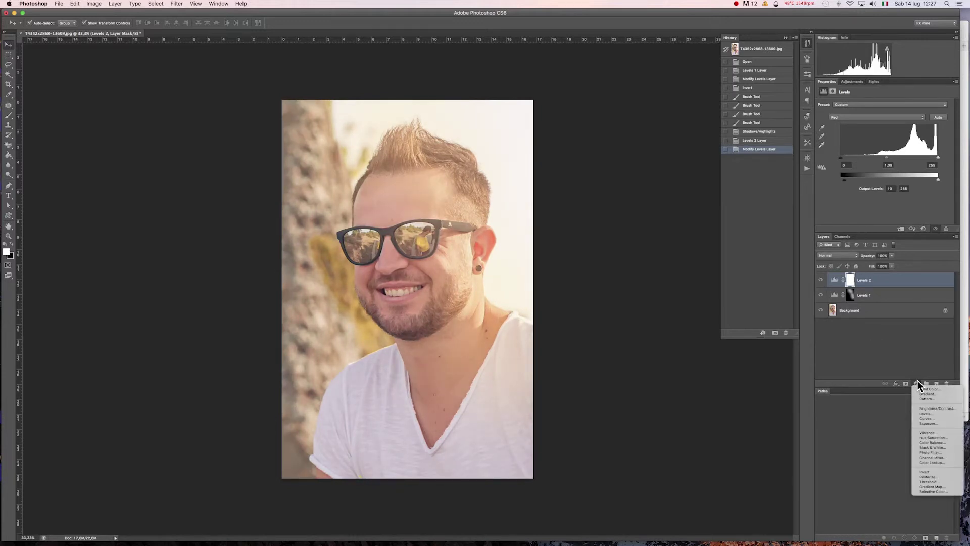
pyautogui.click(942, 438)
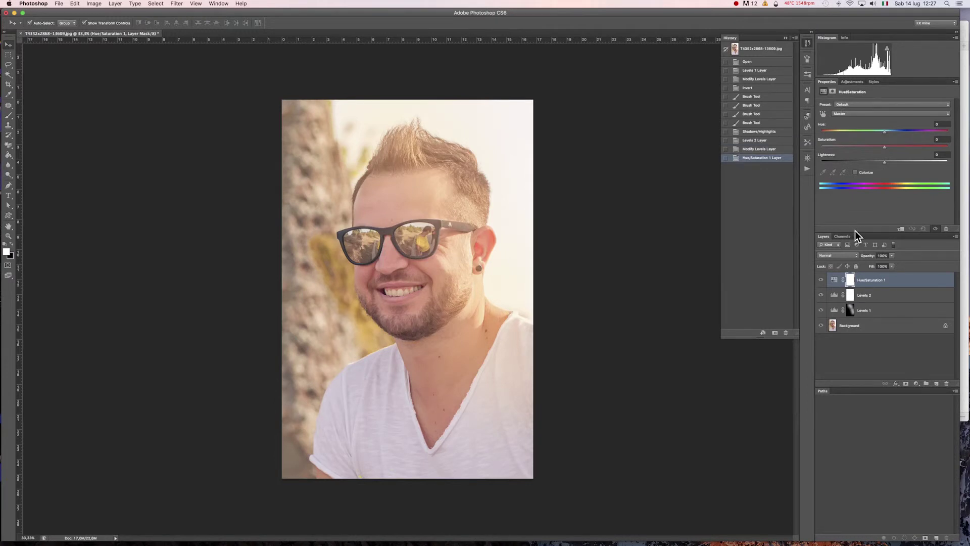
pyautogui.moveTo(885, 147); pyautogui.dragTo(893, 147)
pyautogui.moveTo(894, 147); pyautogui.dragTo(887, 151)
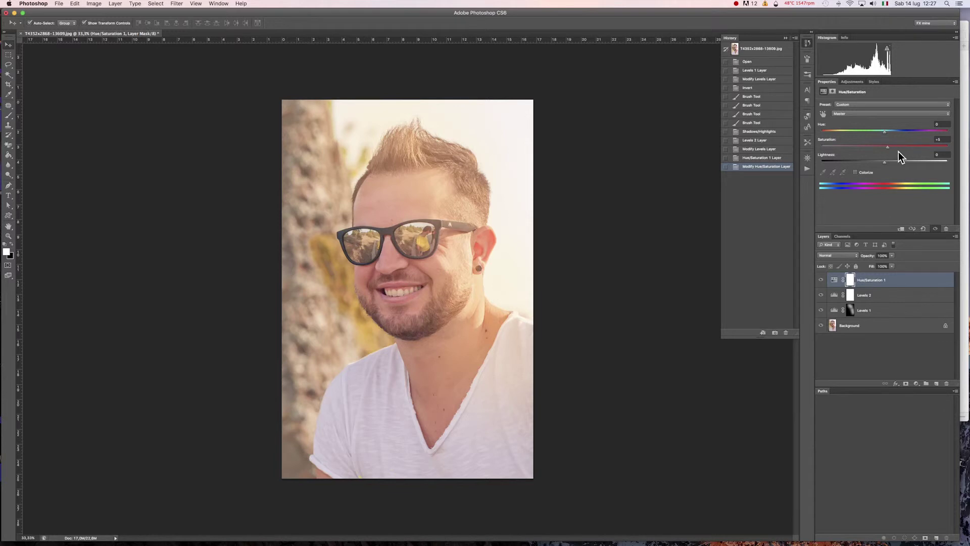
# Step: Add a Brightness/Contrast adjustment layer with contrast raised slightly
pyautogui.click(917, 384)
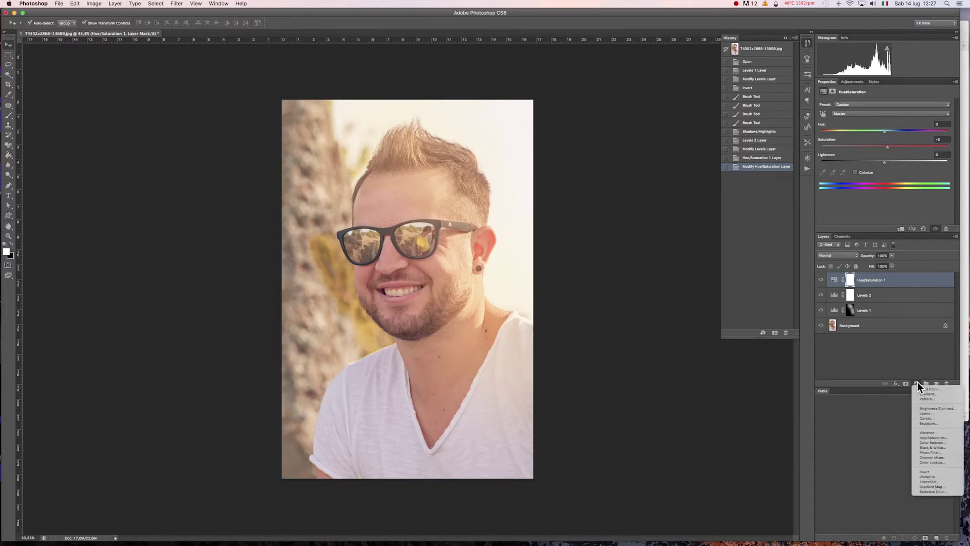
pyautogui.click(945, 409)
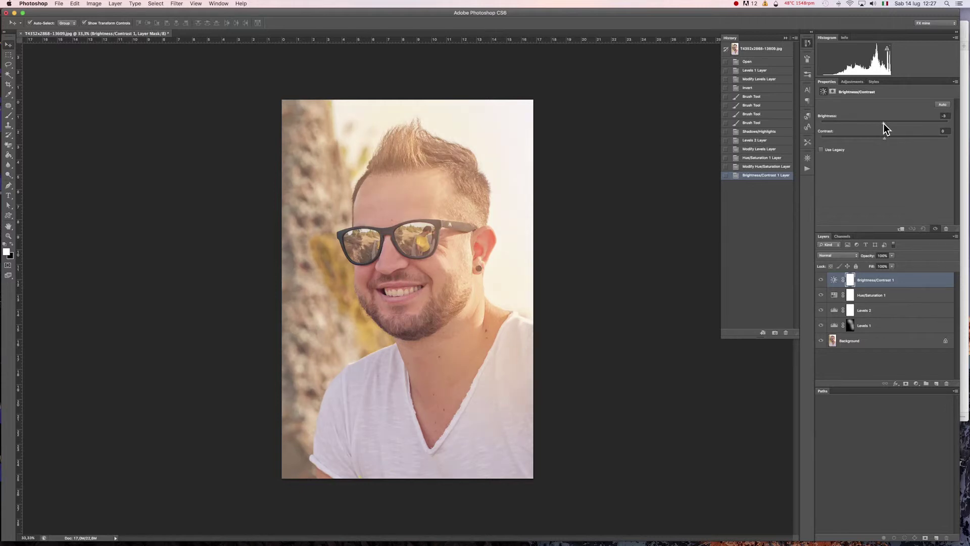
pyautogui.moveTo(890, 122); pyautogui.dragTo(887, 138)
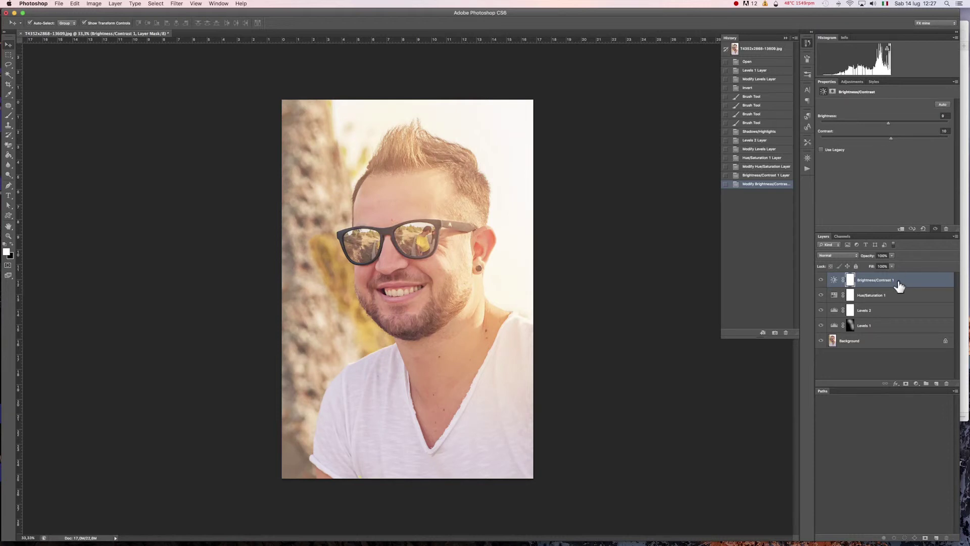
# Step: Add a Curves adjustment layer with a raised RGB curve and compare its visibility
pyautogui.click(917, 383)
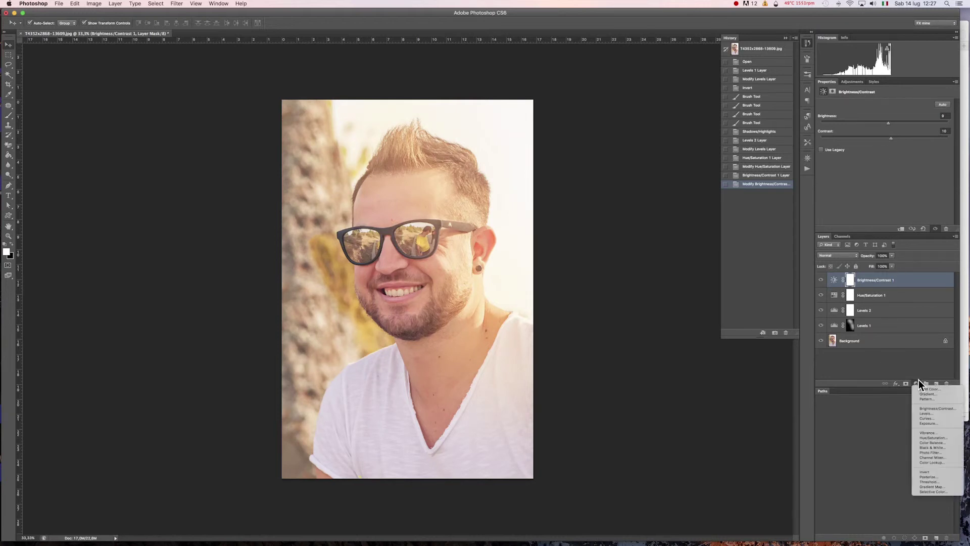
pyautogui.click(928, 419)
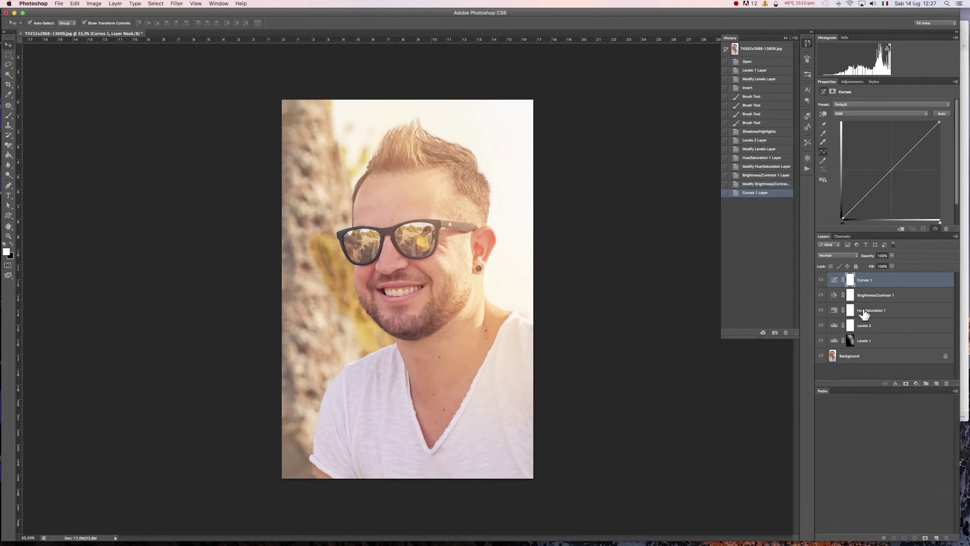
pyautogui.moveTo(870, 192); pyautogui.dragTo(870, 196)
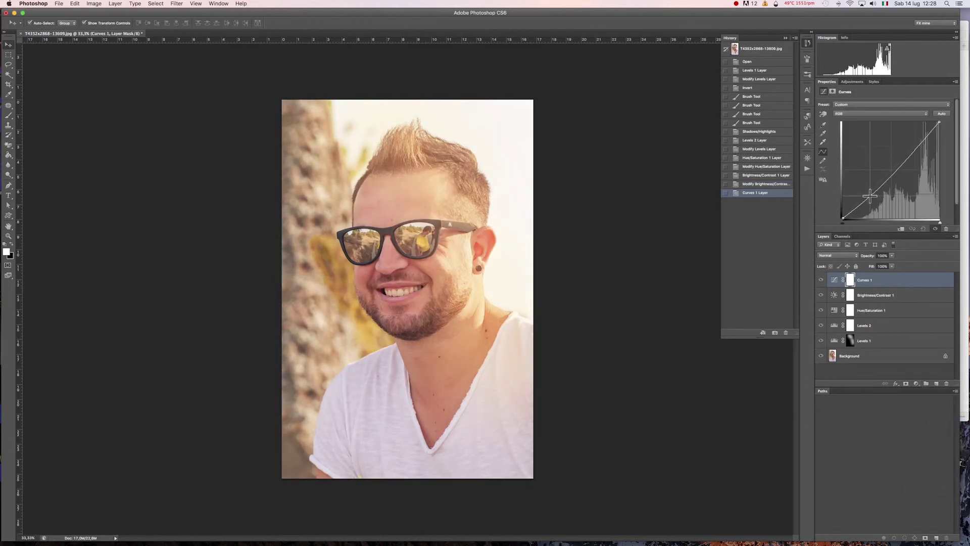
pyautogui.moveTo(903, 160); pyautogui.dragTo(911, 146)
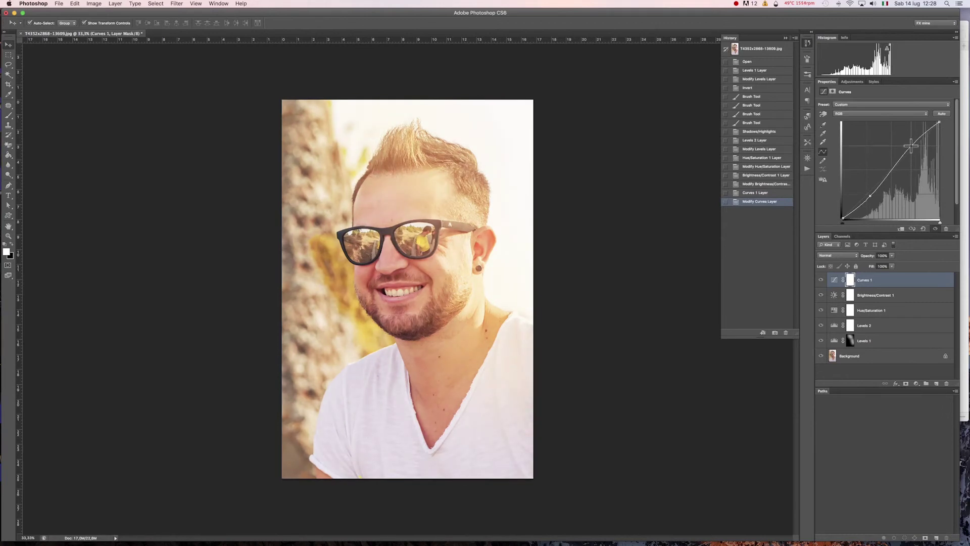
pyautogui.moveTo(870, 195); pyautogui.dragTo(866, 195)
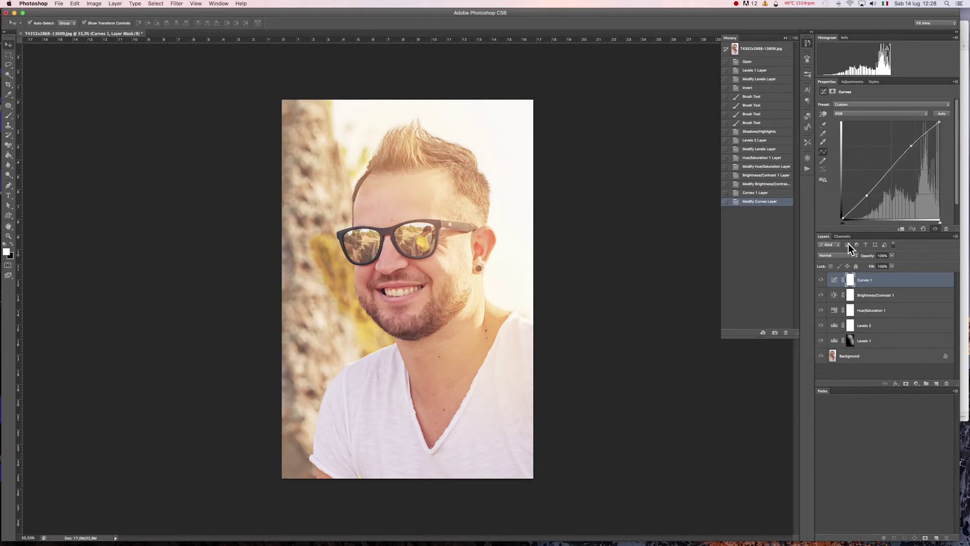
pyautogui.click(822, 281)
pyautogui.click(869, 369)
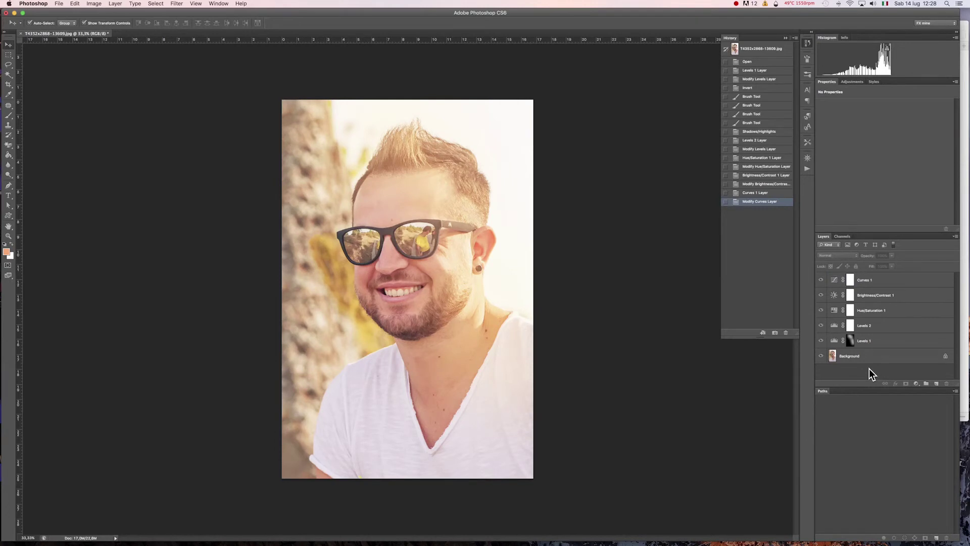
# Step: Paint trial brush strokes on the Levels 1 mask, then revert them through History
pyautogui.click(850, 340)
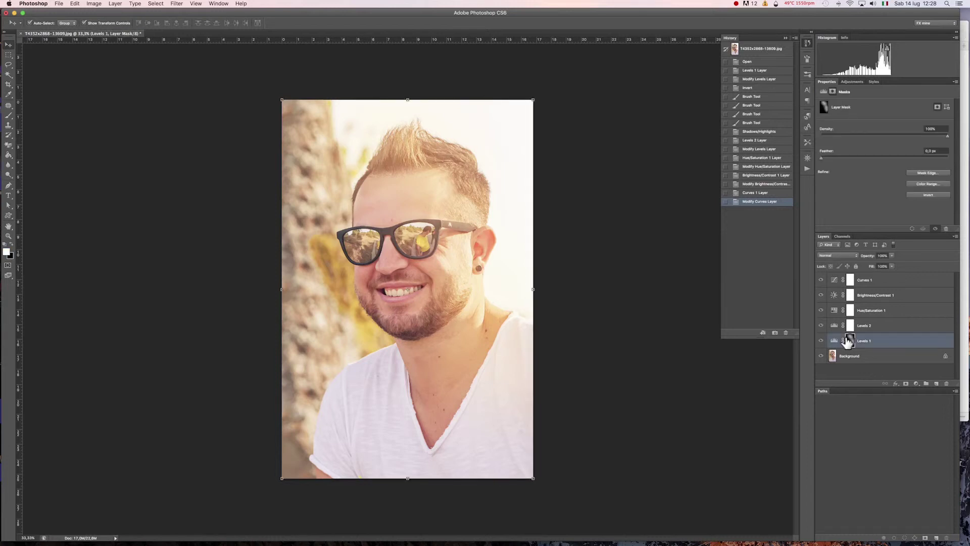
pyautogui.press('b')
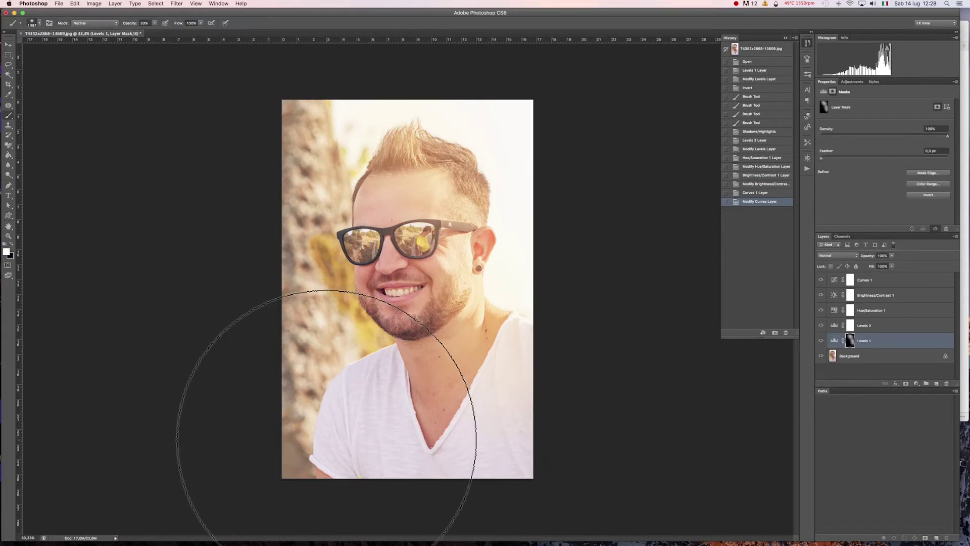
pyautogui.click(323, 440)
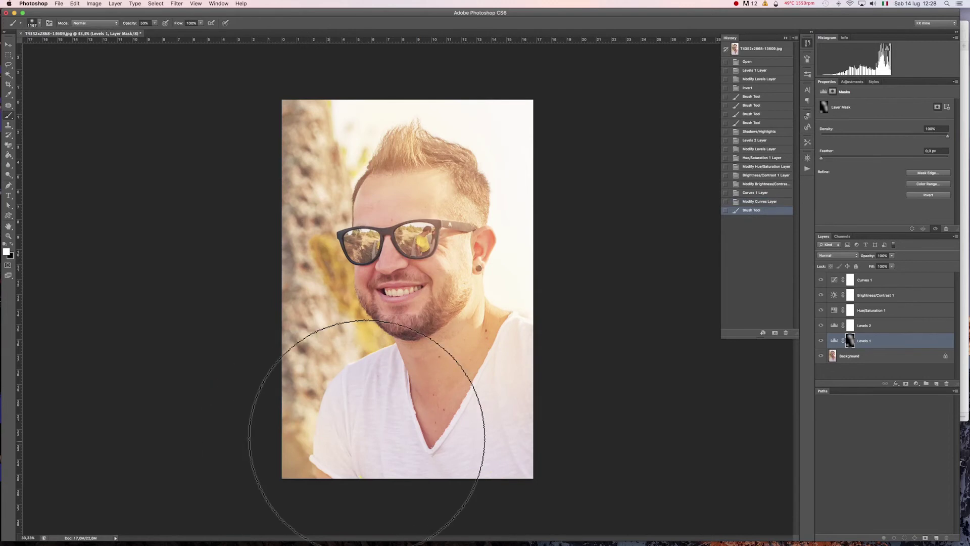
pyautogui.moveTo(329, 317); pyautogui.dragTo(354, 354)
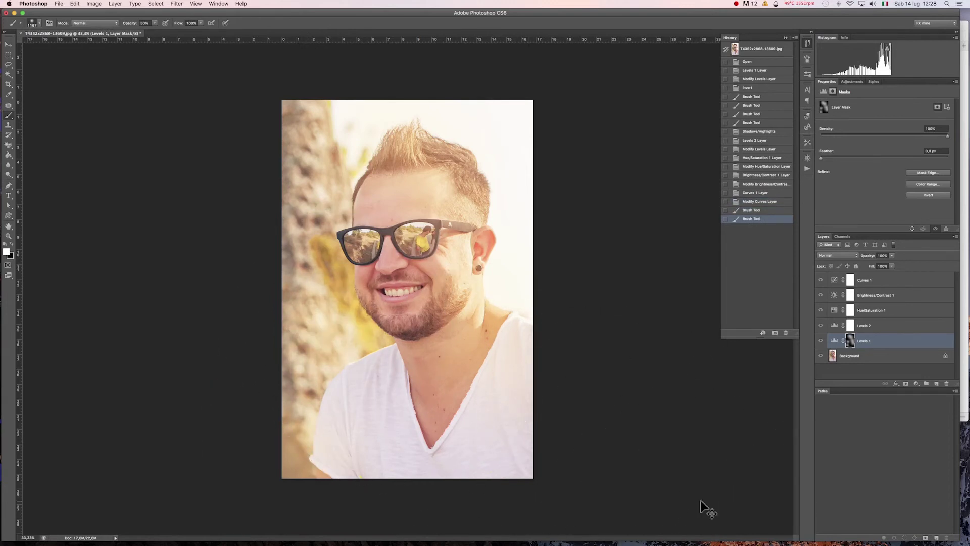
pyautogui.hotkey('ctrl', 'z')
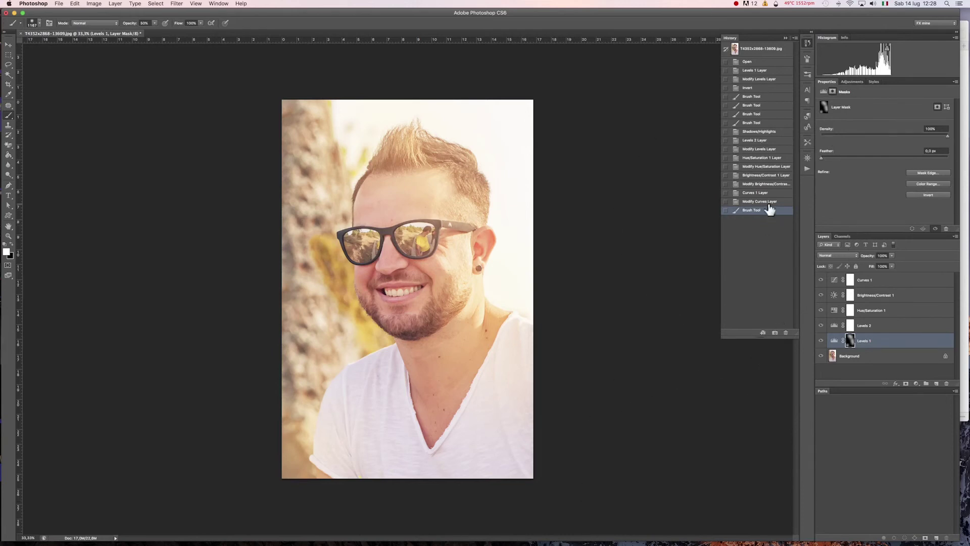
pyautogui.click(768, 202)
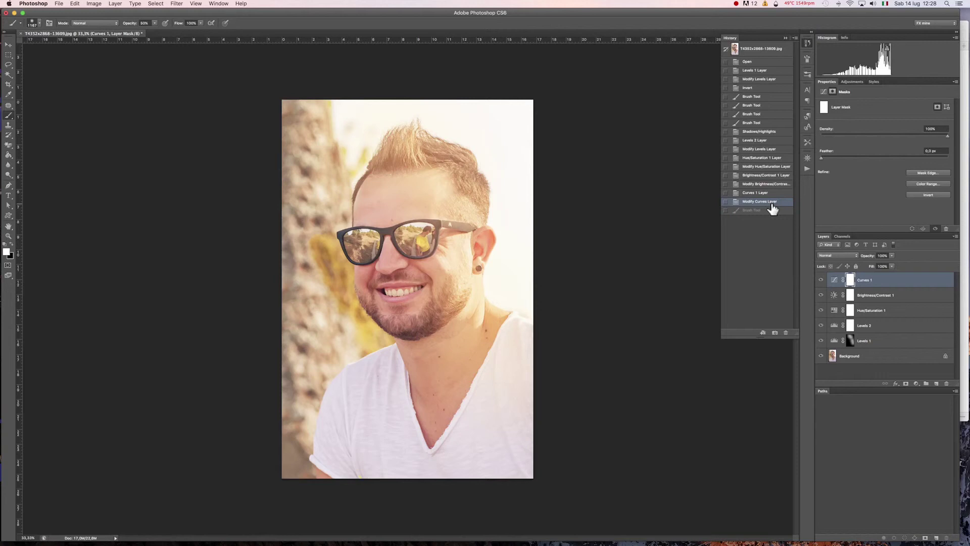
# Step: Delete the Curves 1 adjustment layer and hide Brightness/Contrast 1 for comparison
pyautogui.click(900, 286)
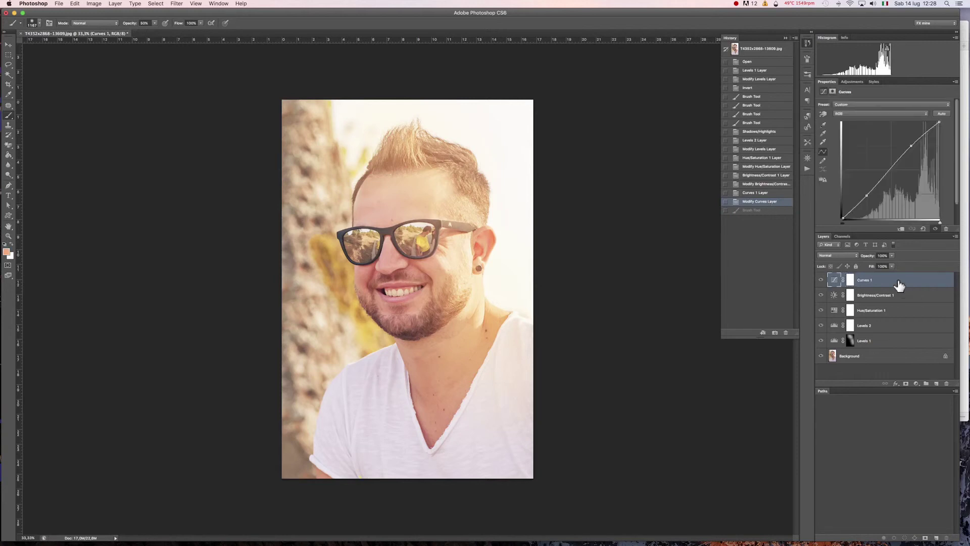
pyautogui.press('BackSpace')
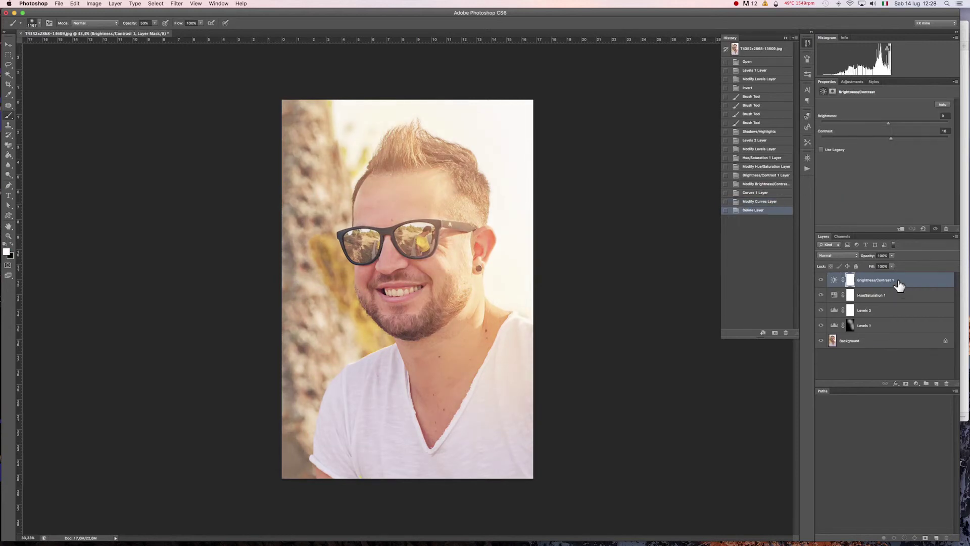
pyautogui.click(821, 281)
# Step: Stamp all visible layers into Layer 1 and render an upper-right Lens Flare at Brightness 153
pyautogui.click(821, 280)
pyautogui.press('super+alt+shift+e')
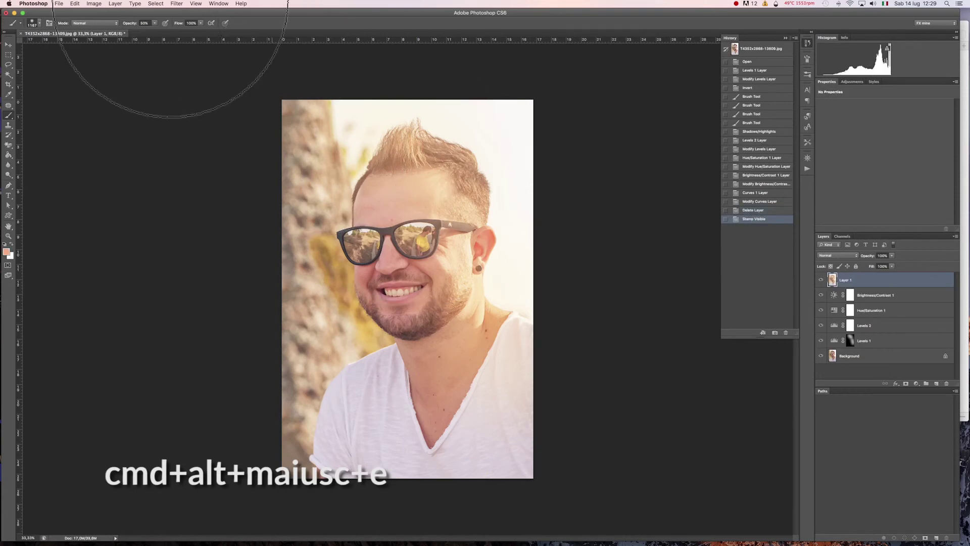
pyautogui.click(176, 4)
pyautogui.moveTo(184, 120)
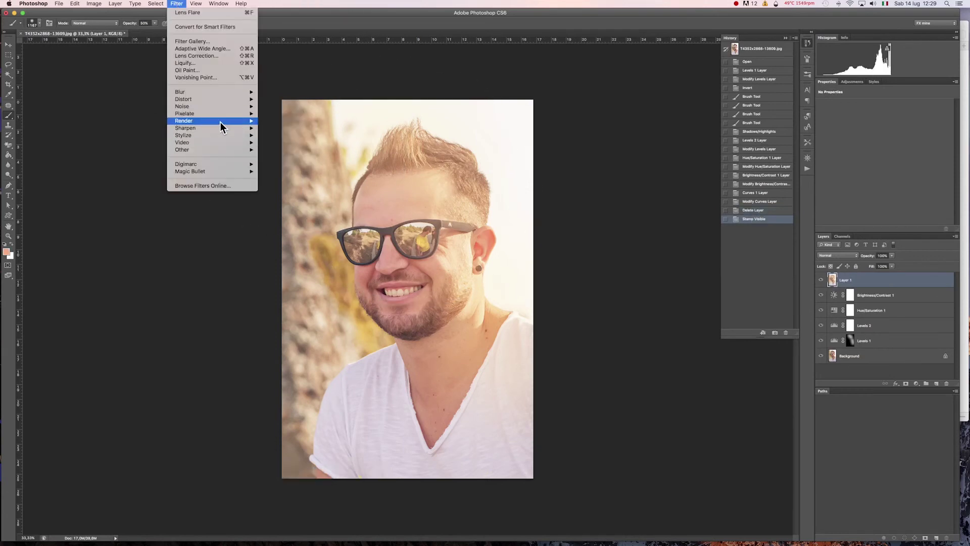
pyautogui.click(289, 143)
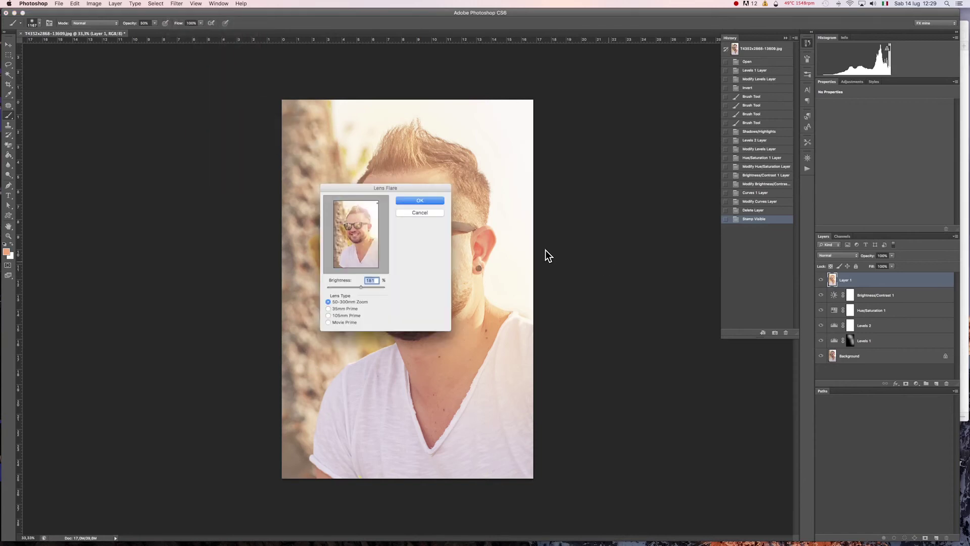
pyautogui.click(372, 209)
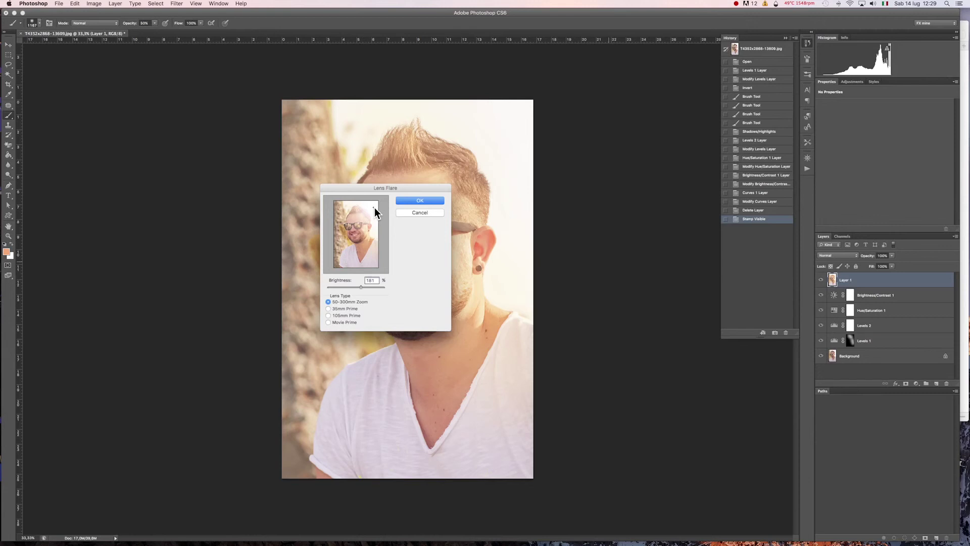
pyautogui.moveTo(359, 286); pyautogui.dragTo(356, 286)
pyautogui.click(374, 208)
pyautogui.click(408, 202)
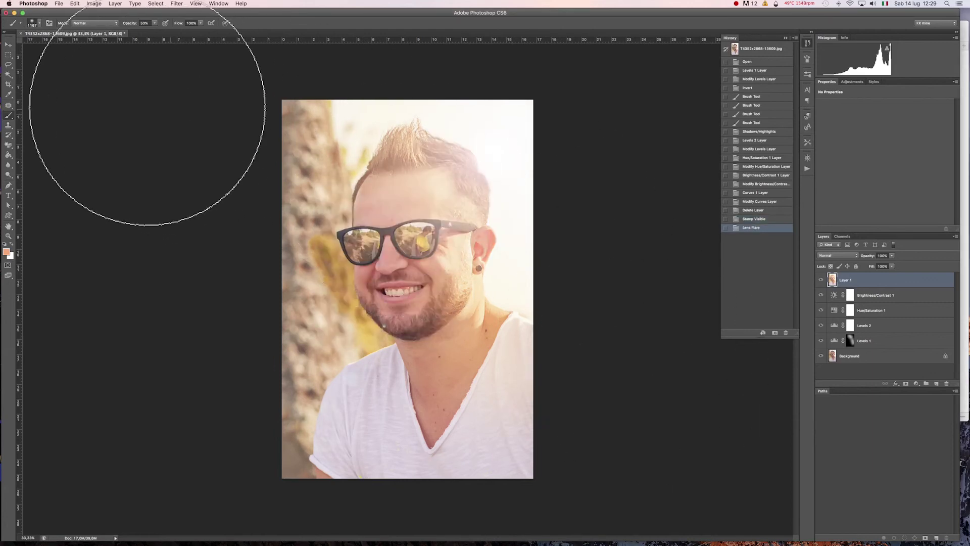
pyautogui.click(5, 45)
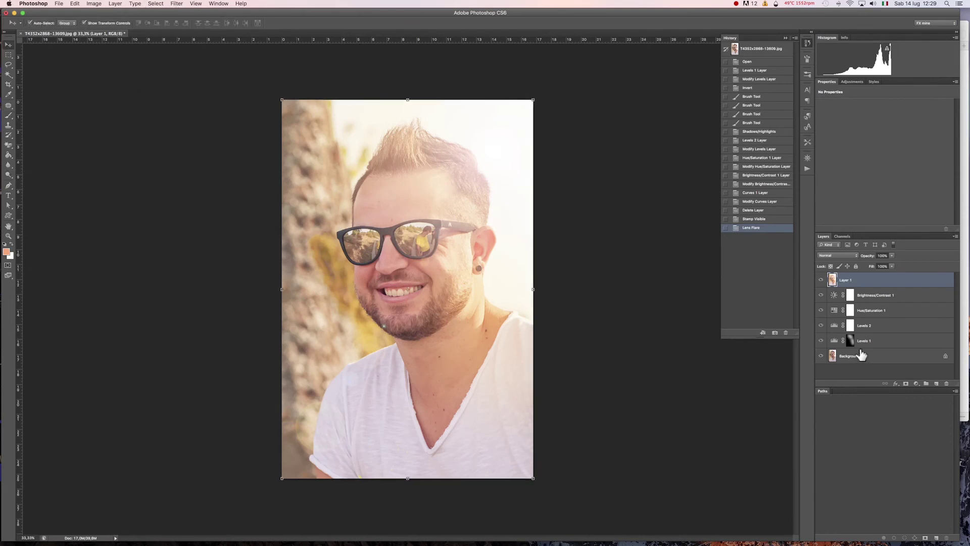
# Step: Toggle the lens-flare Layer 1 on and off to compare, then delete it
pyautogui.click(822, 280)
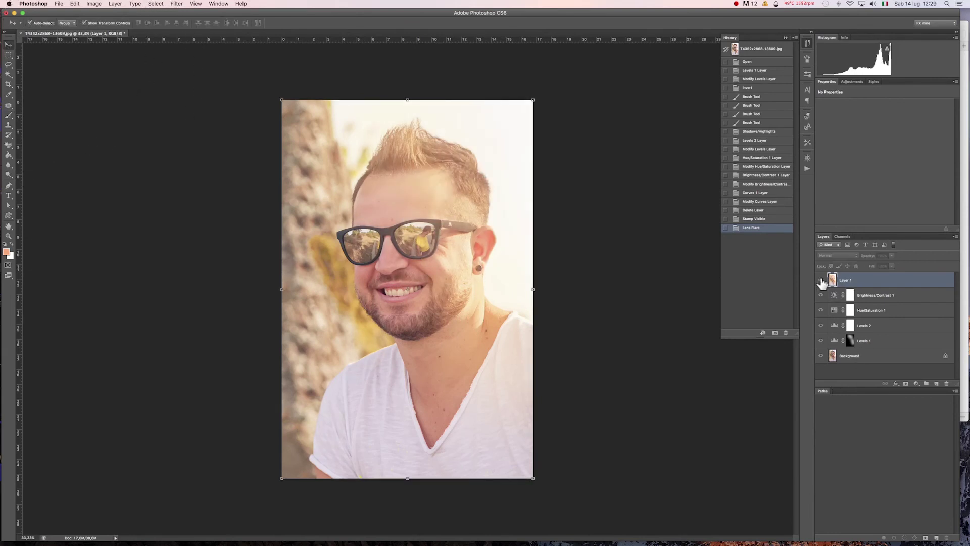
pyautogui.click(822, 280)
pyautogui.click(821, 280)
pyautogui.click(821, 281)
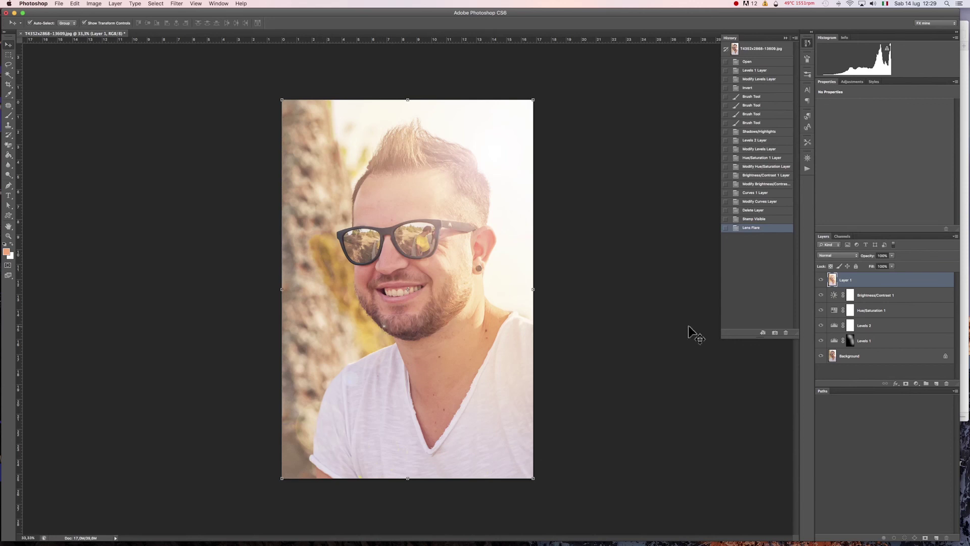
pyautogui.press('Delete')
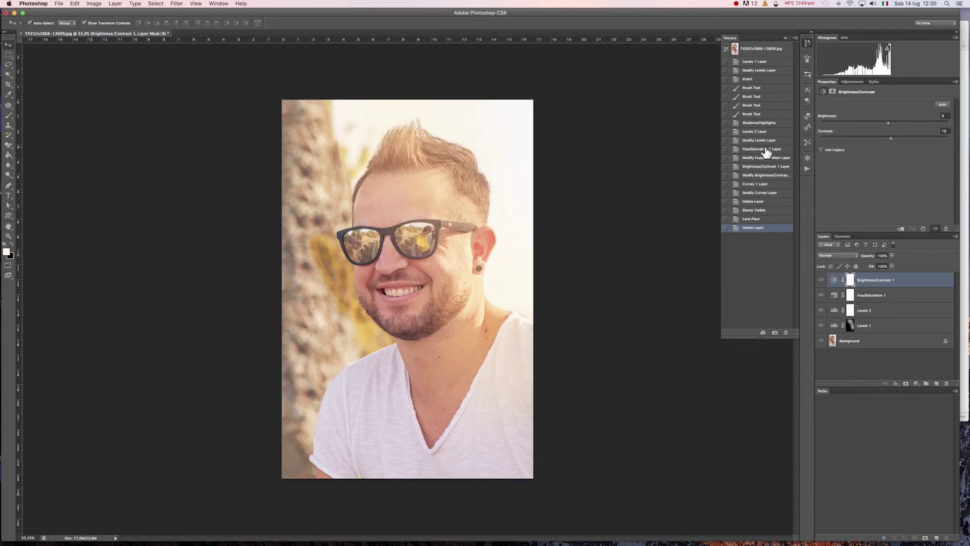
# Step: Compare the original snapshot against the latest Delete Layer state in History
pyautogui.click(761, 51)
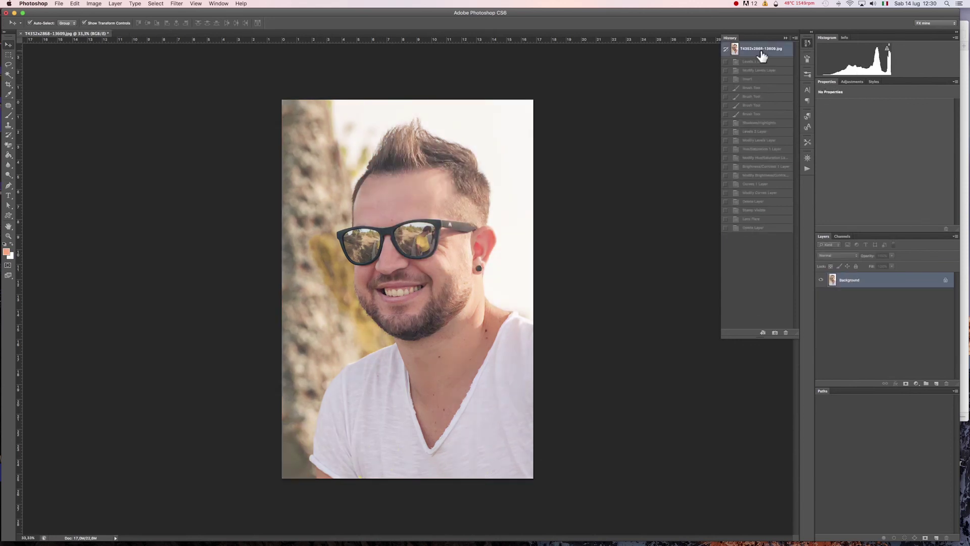
pyautogui.click(756, 229)
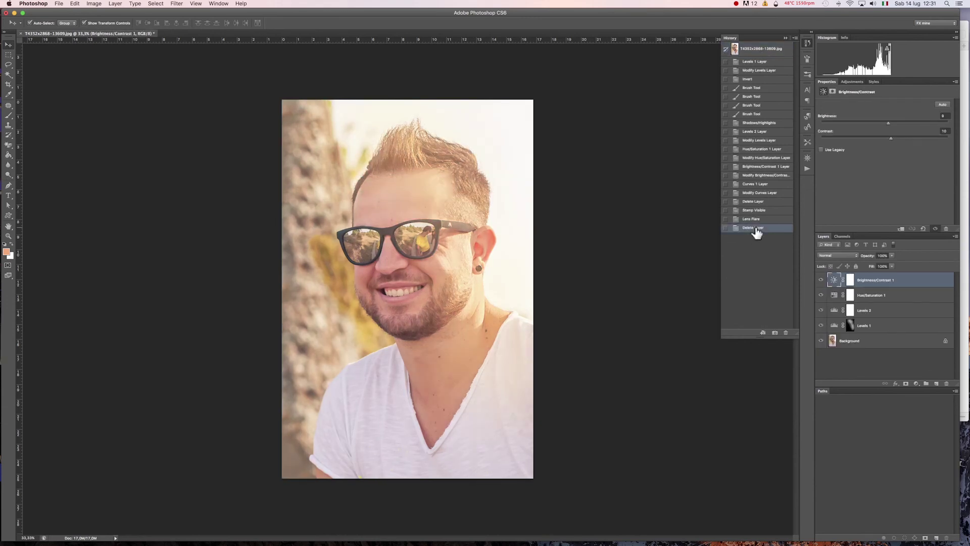
pyautogui.click(762, 51)
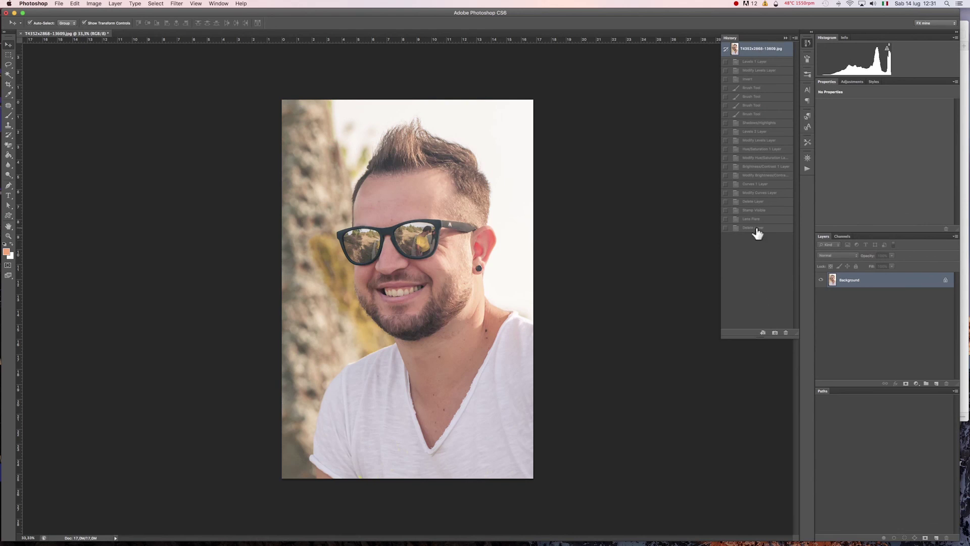
pyautogui.click(757, 230)
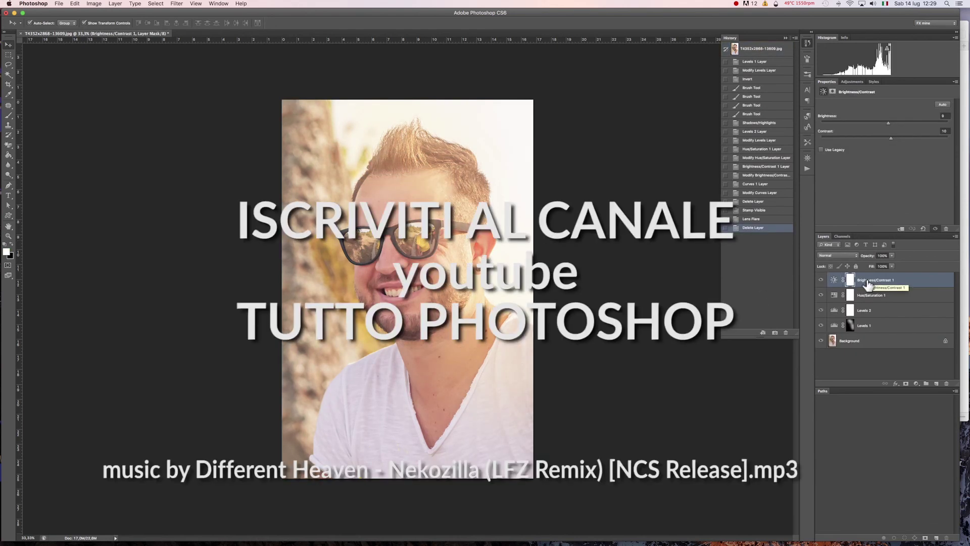